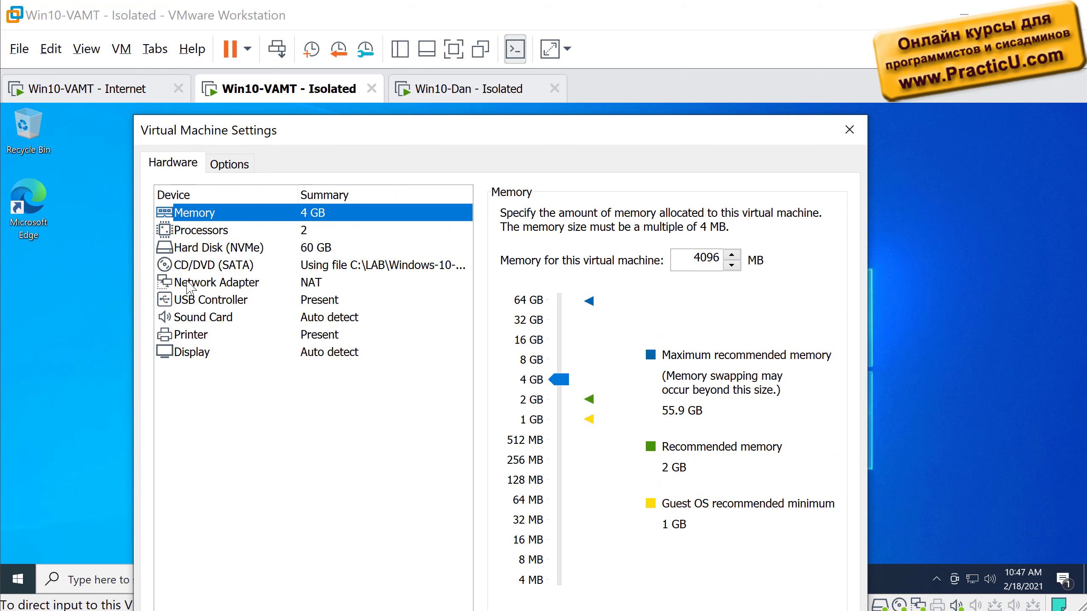
- Connect the network adapter of the Win10-VAMT - Isolated VM to the custom virtual network VMnet3 and save the settings
{"action": "left_click", "coordinate": [188, 282]}
{"action": "left_click", "coordinate": [513, 367]}
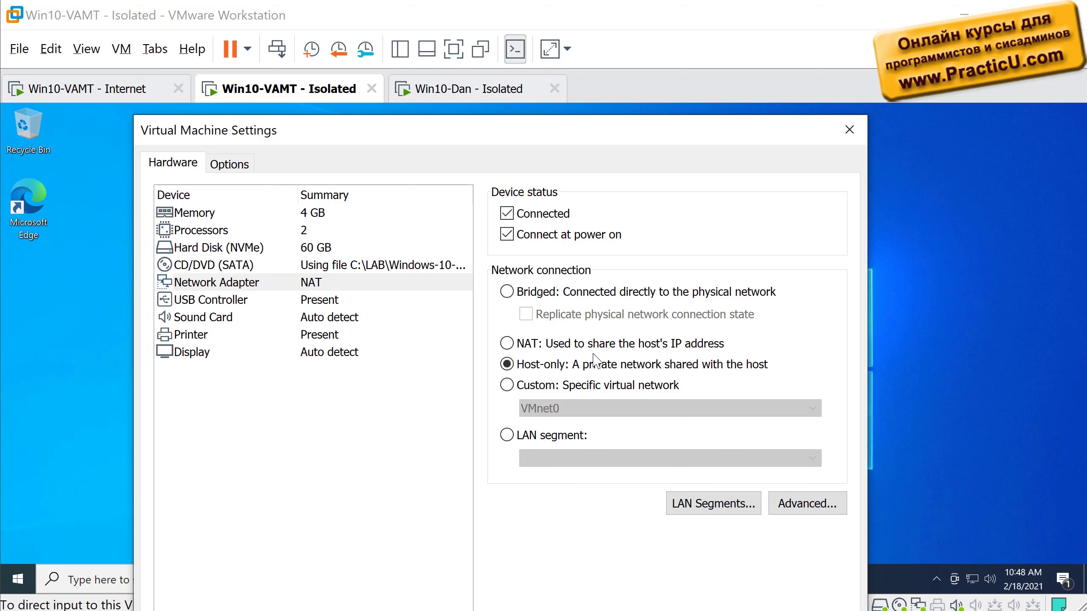
{"action": "left_click", "coordinate": [564, 385]}
{"action": "left_click", "coordinate": [565, 409]}
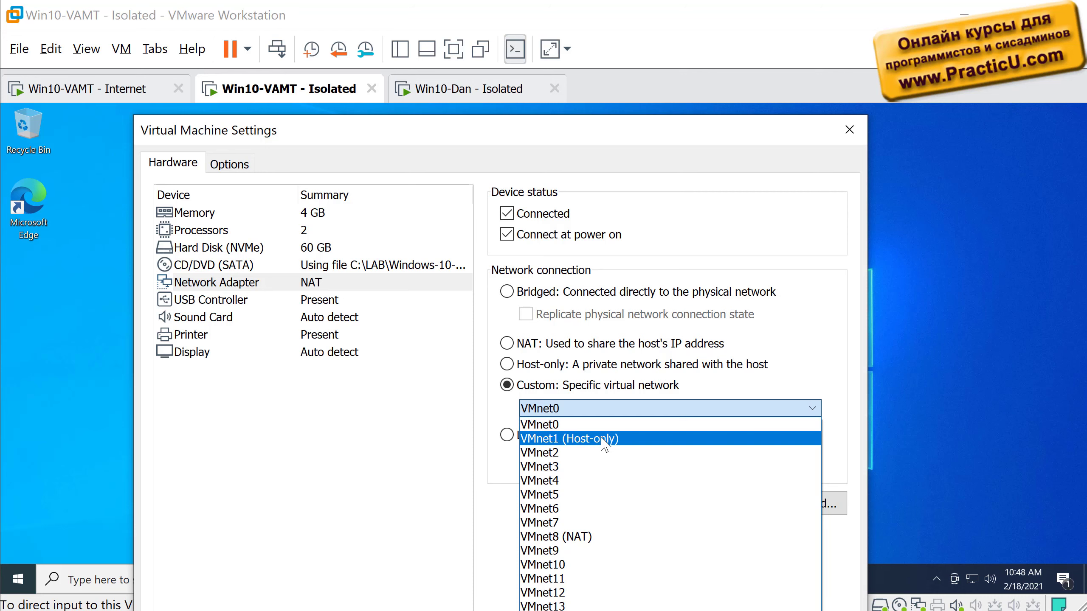
{"action": "left_click", "coordinate": [578, 468]}
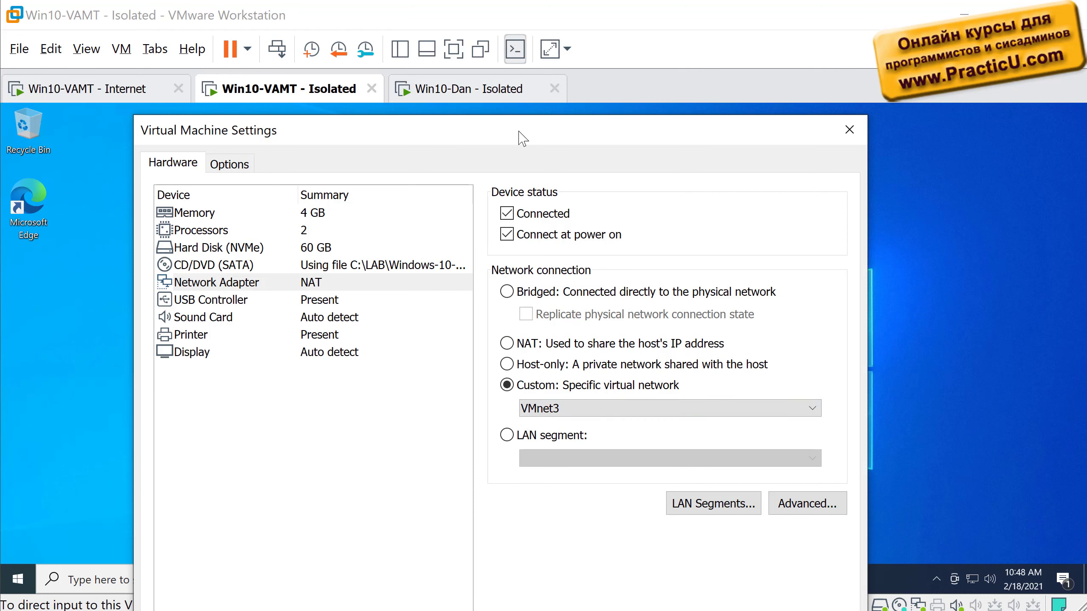
{"action": "left_click_drag", "start_coordinate": [519, 134], "coordinate": [412, 43]}
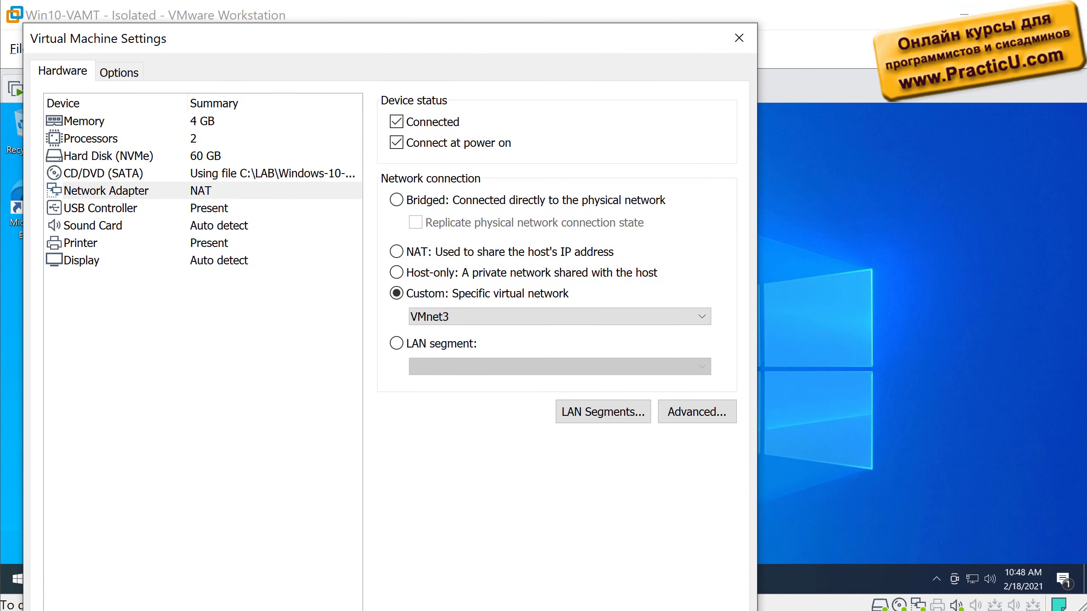
{"action": "key", "text": "Return"}
- Connect the network adapter of the Win10-Dan - Isolated VM to the custom virtual network VMnet3 and save the settings
{"action": "right_click", "coordinate": [438, 84]}
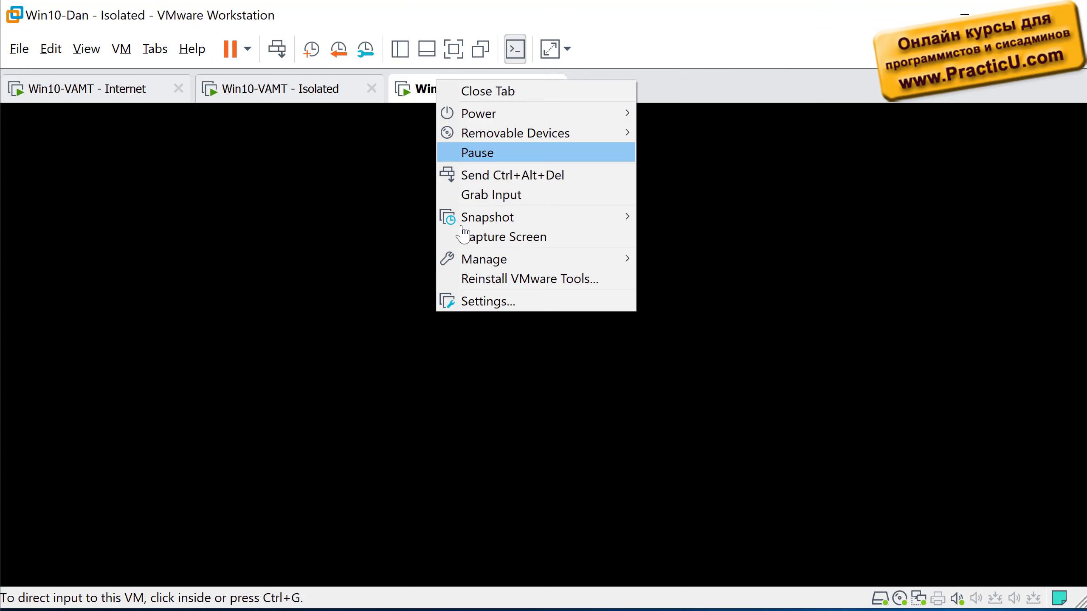
{"action": "left_click", "coordinate": [465, 303]}
{"action": "left_click", "coordinate": [189, 269]}
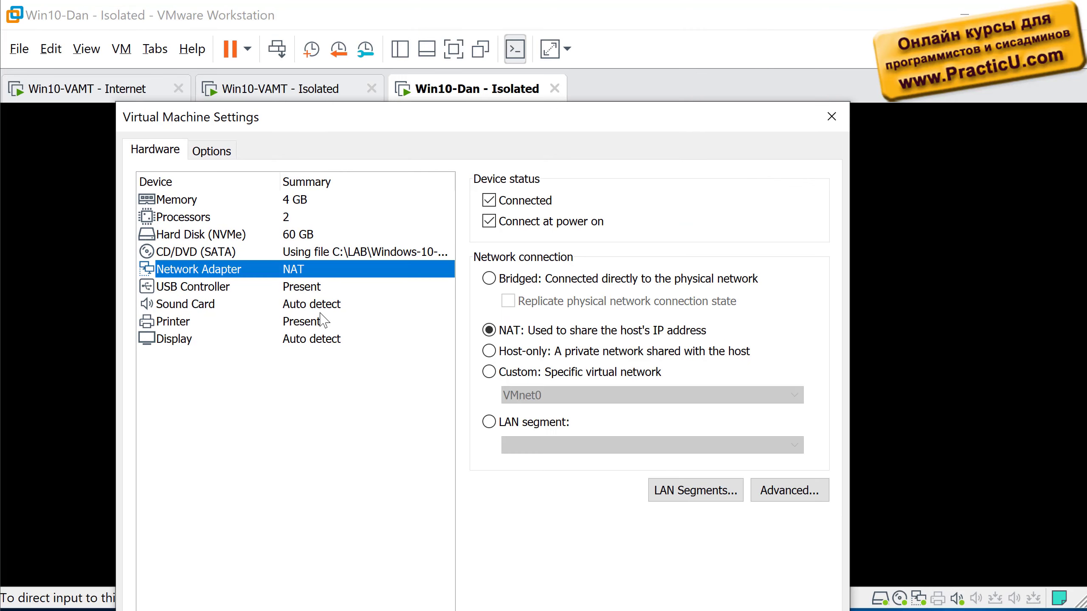
{"action": "left_click", "coordinate": [519, 373]}
{"action": "left_click", "coordinate": [529, 395]}
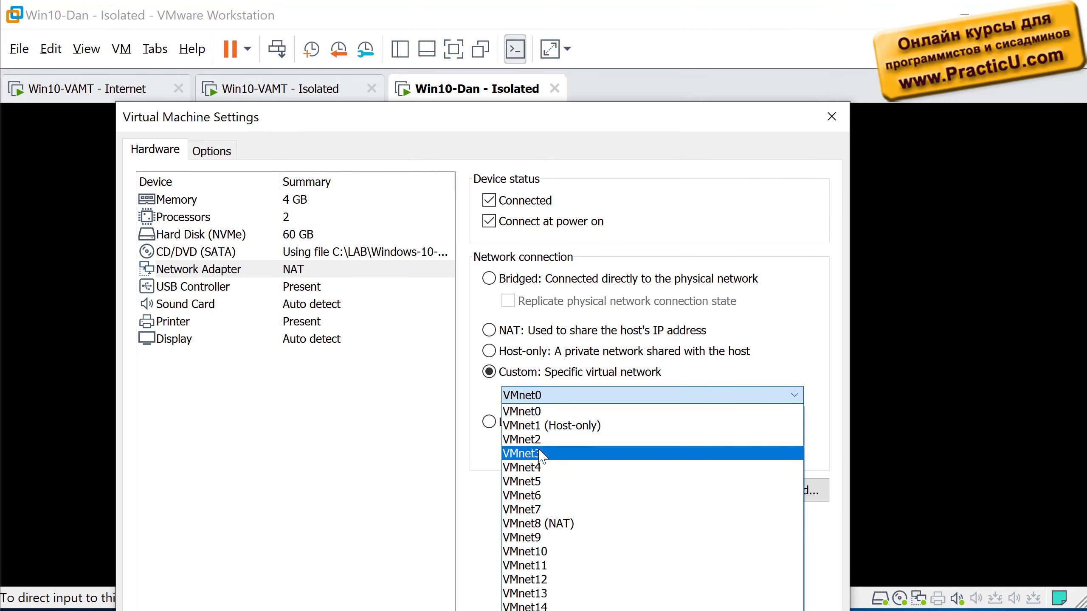
{"action": "left_click", "coordinate": [540, 454]}
{"action": "left_click_drag", "start_coordinate": [507, 117], "coordinate": [389, 29]}
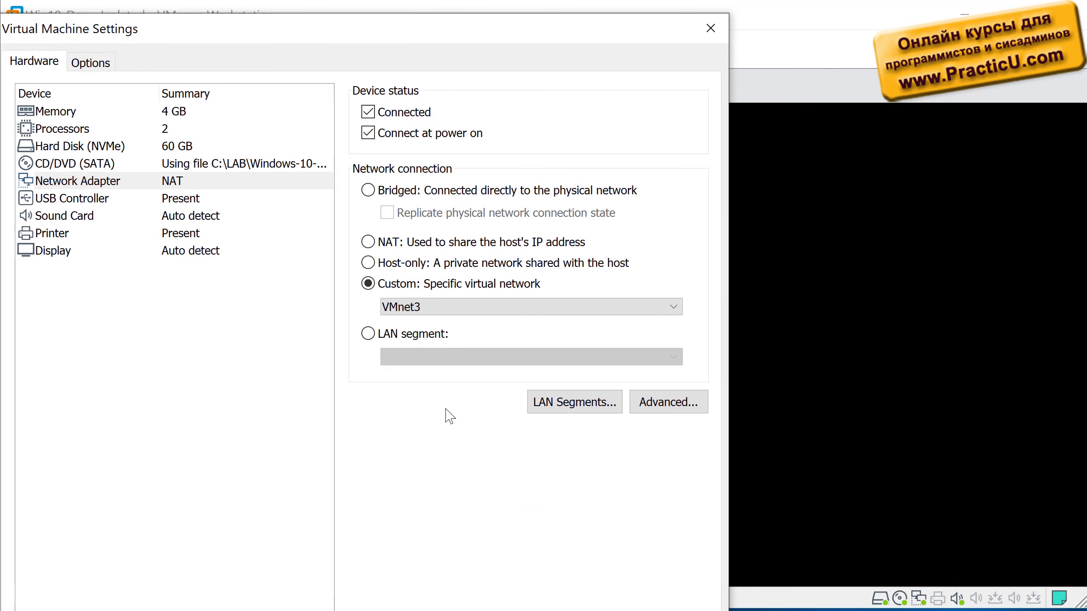
{"action": "key", "text": "Return"}
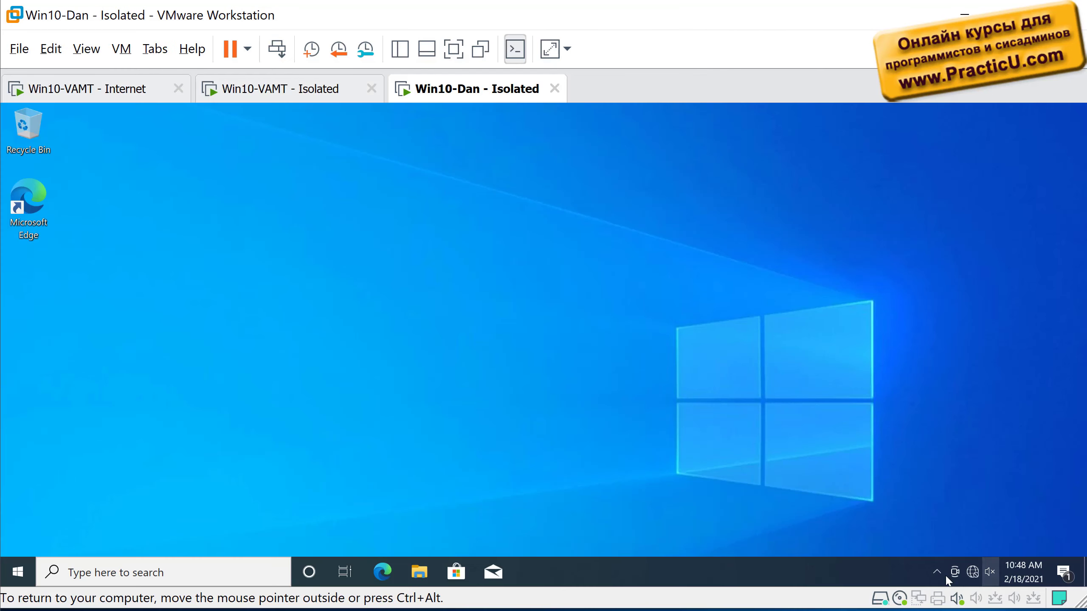
{"action": "right_click", "coordinate": [193, 467]}
{"action": "left_click", "coordinate": [468, 375]}
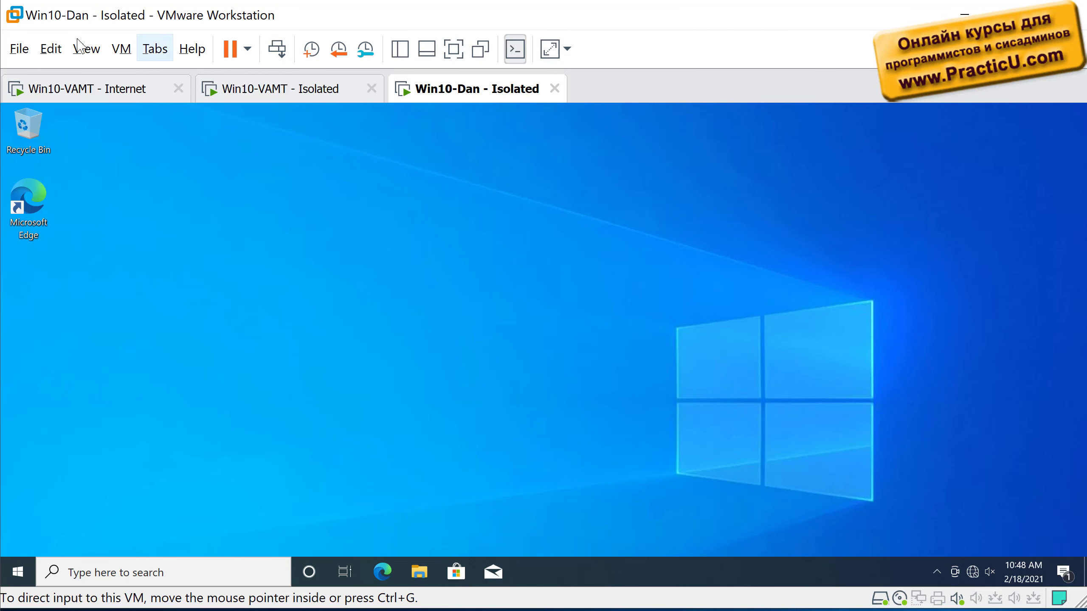
- Examine the subnet and DHCP configuration of VMnet1 and VMnet8 in the Virtual Network Editor, then close it
{"action": "left_click", "coordinate": [51, 48]}
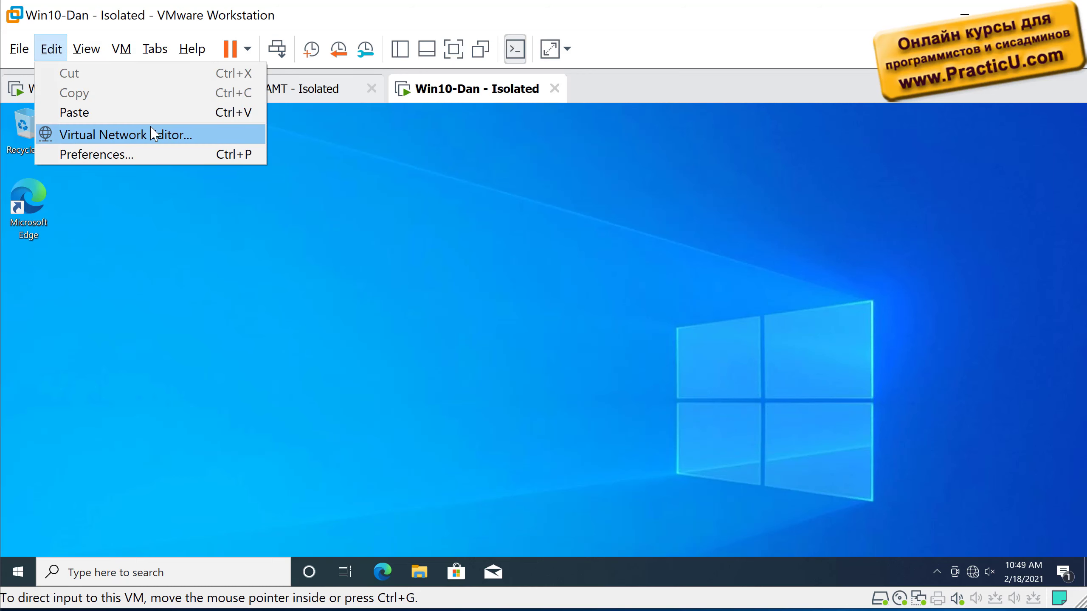
{"action": "left_click", "coordinate": [178, 134]}
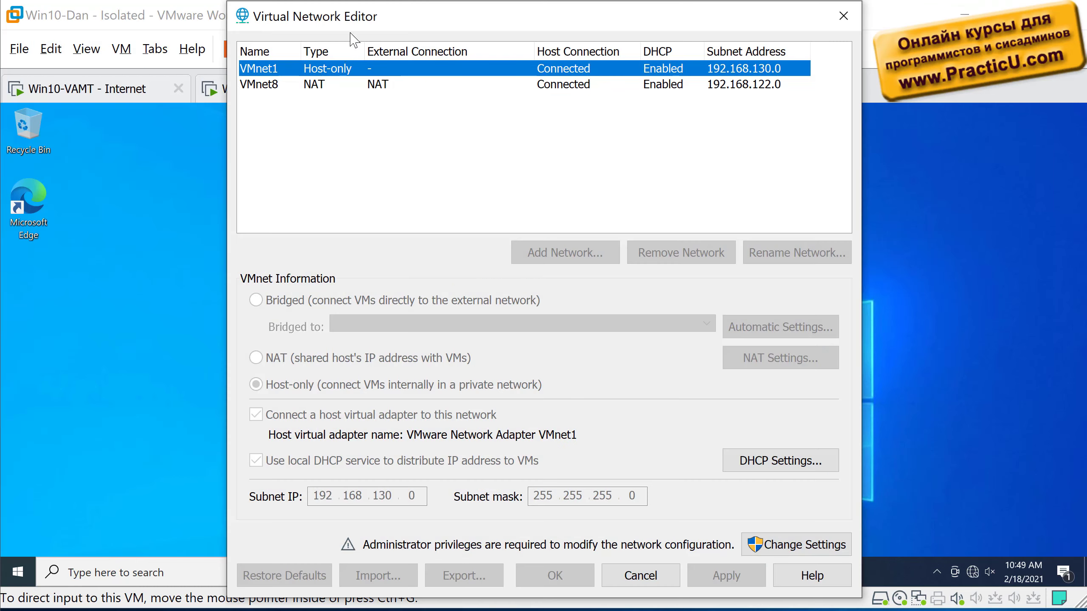
{"action": "left_click_drag", "start_coordinate": [365, 25], "coordinate": [260, 47]}
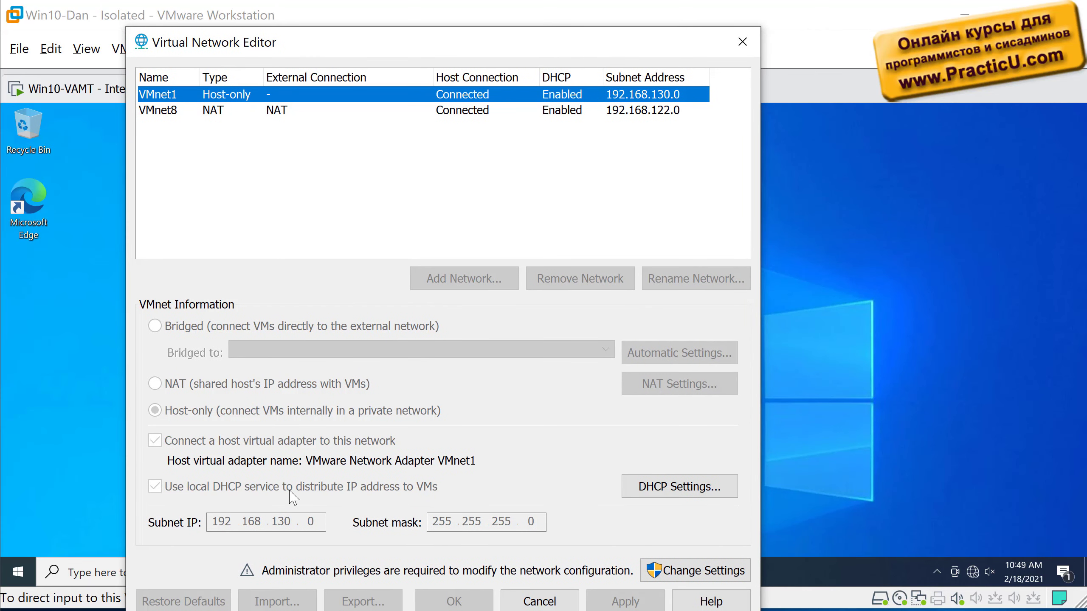
{"action": "left_click", "coordinate": [171, 111]}
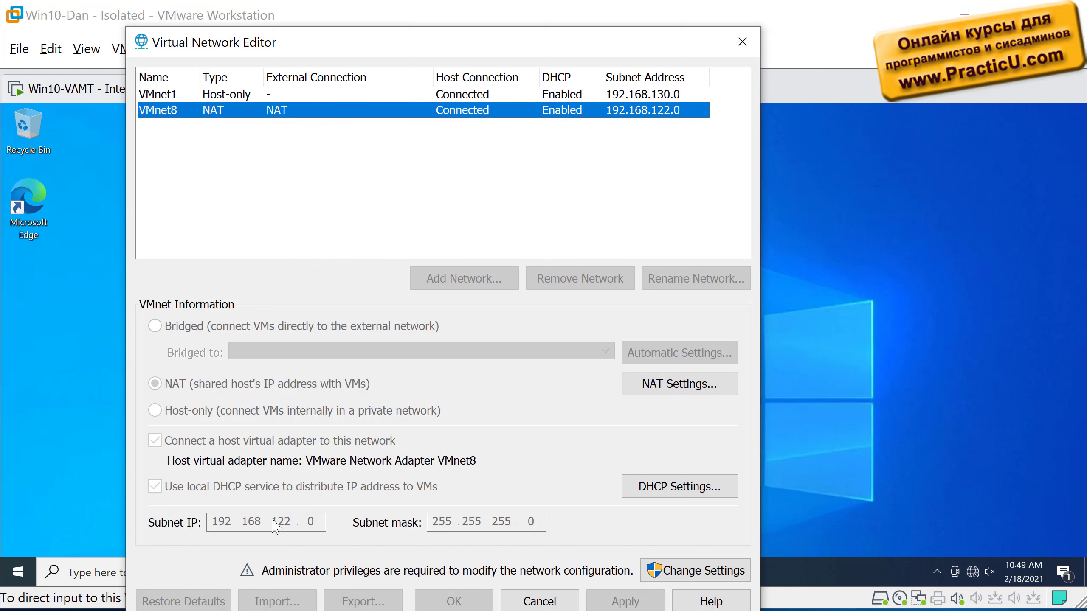
{"action": "left_click", "coordinate": [220, 93]}
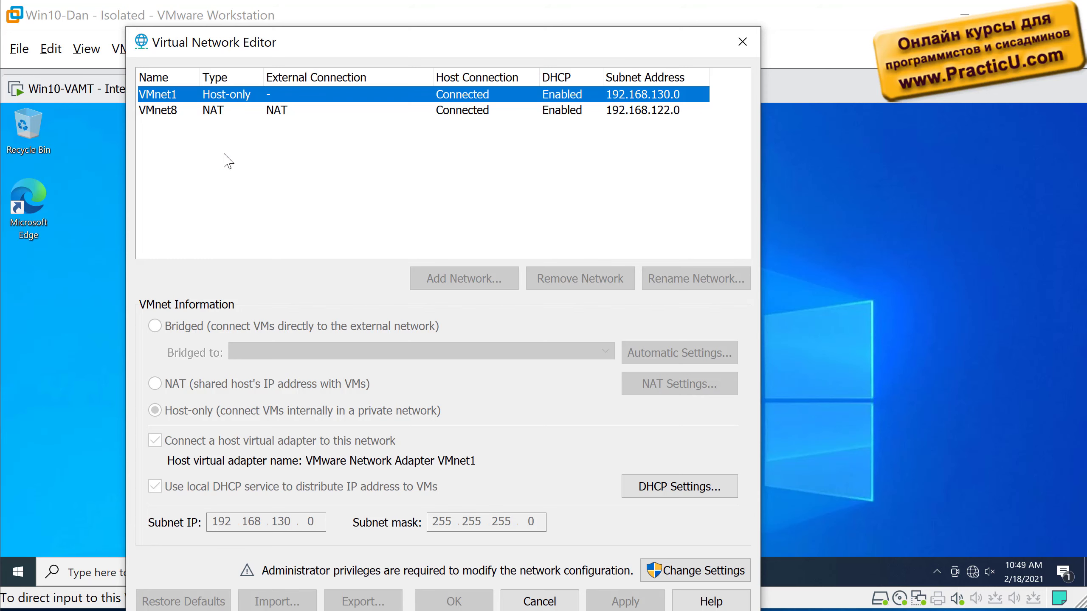
{"action": "left_click", "coordinate": [744, 43]}
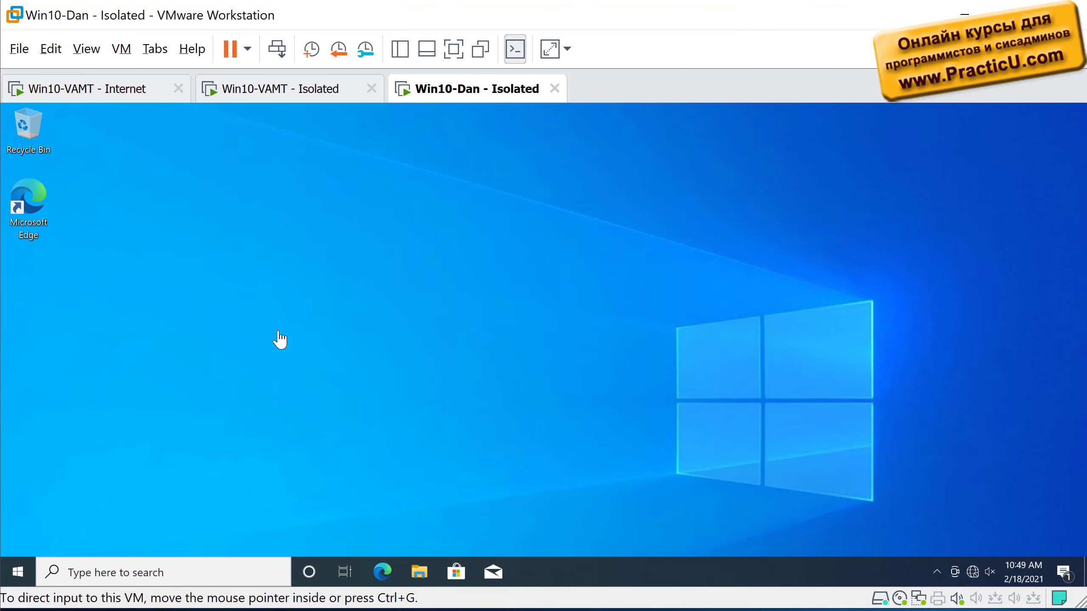
- Open Network Connections in the Win10-Dan - Isolated VM by running ncpa.cpl
{"action": "right_click", "coordinate": [25, 565]}
{"action": "left_click", "coordinate": [75, 499]}
{"action": "type", "text": "nc"}
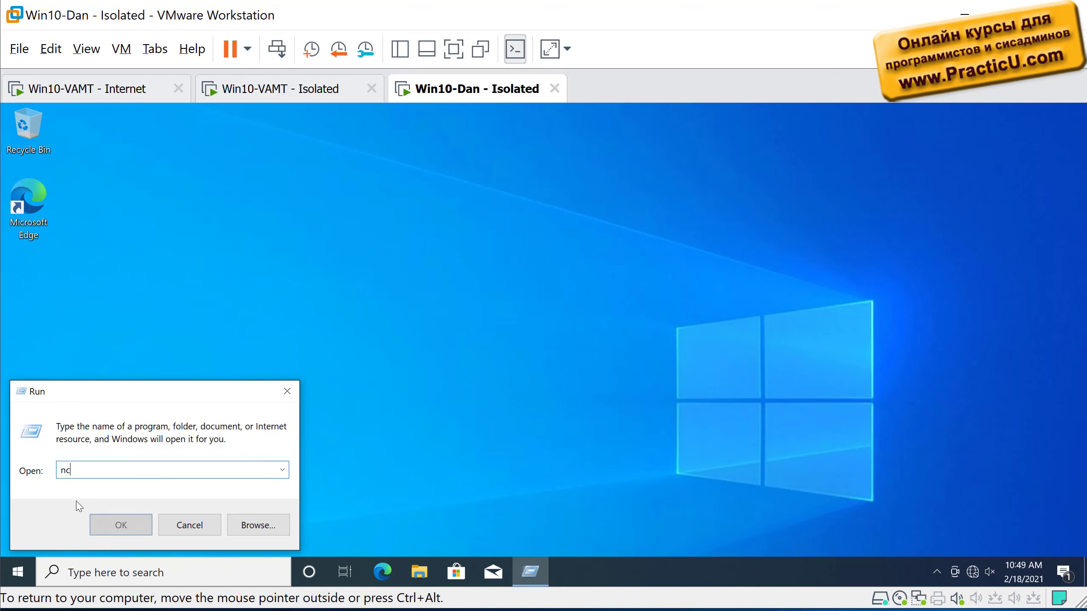
{"action": "type", "text": "pa.cpl"}
{"action": "key", "text": "Return"}
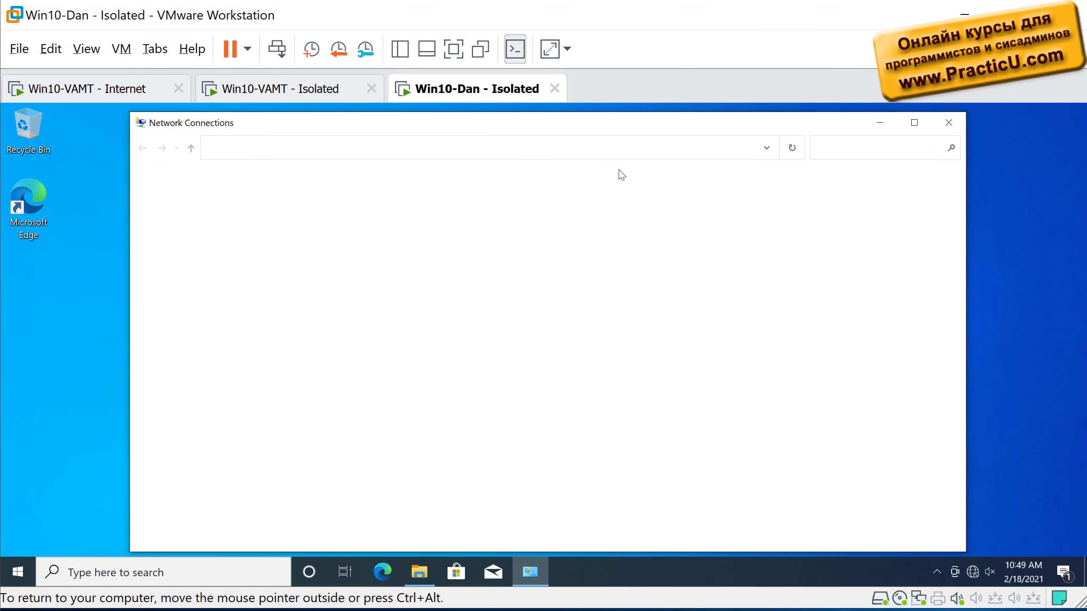
- Assign Ethernet0 on Win10-Dan the static IPv4 address 192.168.1.1 with the default subnet mask and apply the adapter properties
{"action": "right_click", "coordinate": [243, 219]}
{"action": "left_click", "coordinate": [286, 365]}
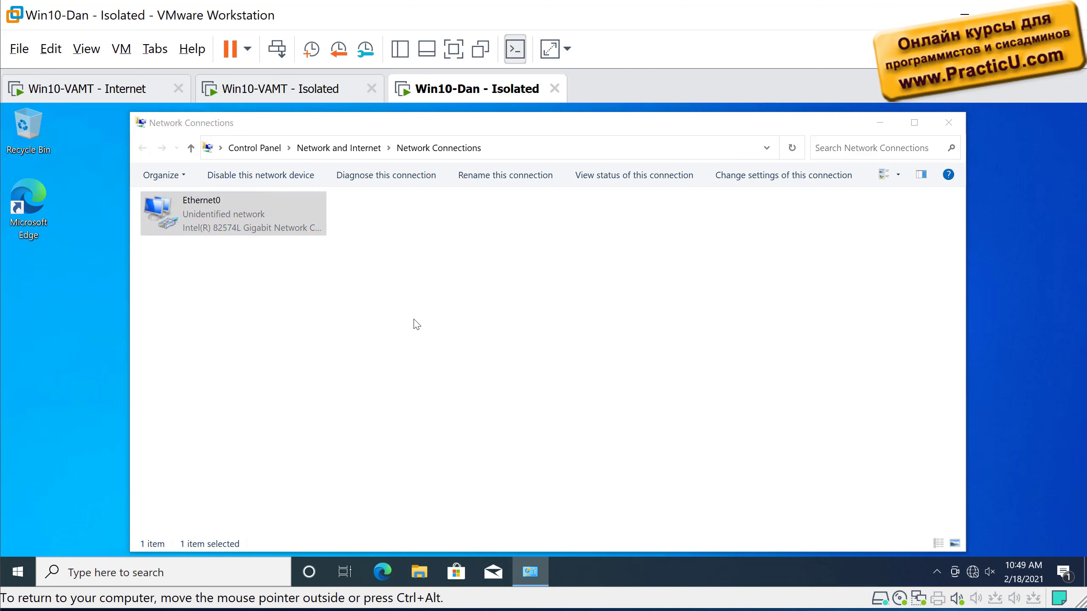
{"action": "double_click", "coordinate": [312, 347]}
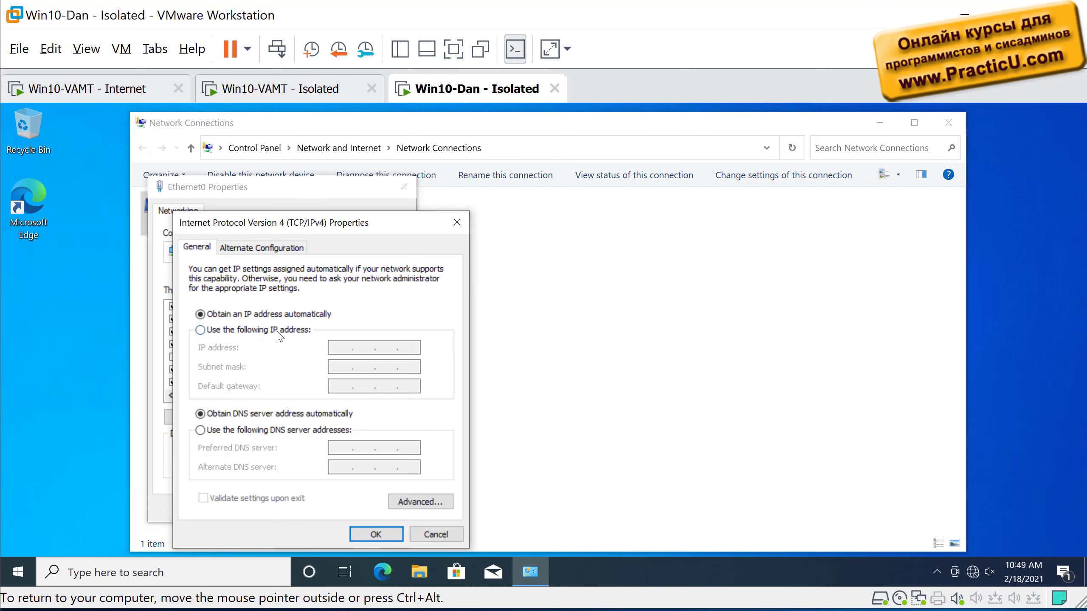
{"action": "left_click", "coordinate": [278, 333]}
{"action": "type", "text": "192.168."}
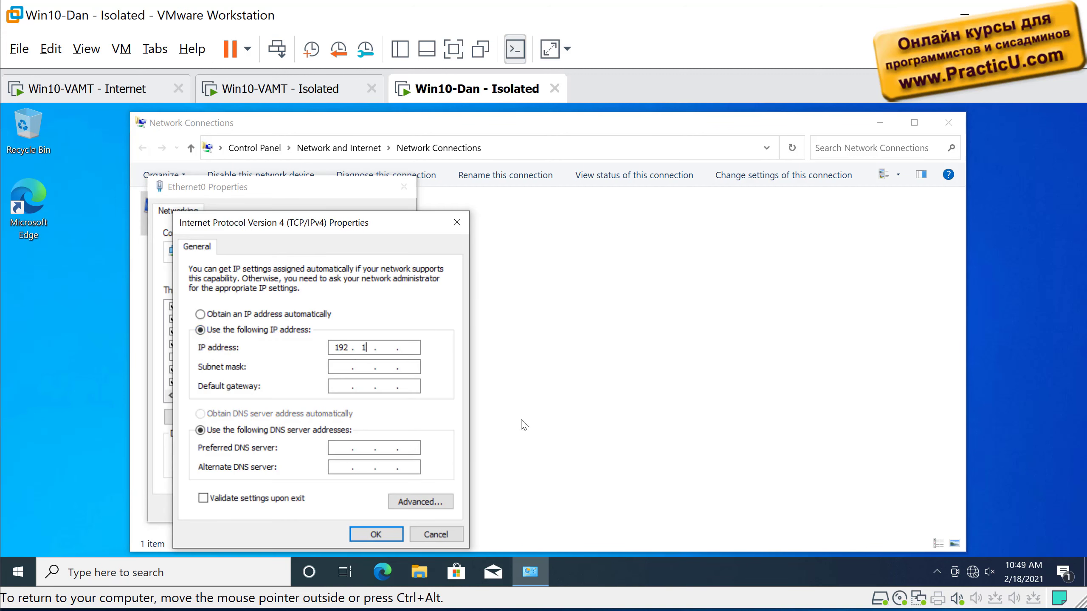
{"action": "type", "text": "1"}
{"action": "key", "text": "Tab"}
{"action": "left_click", "coordinate": [376, 534]}
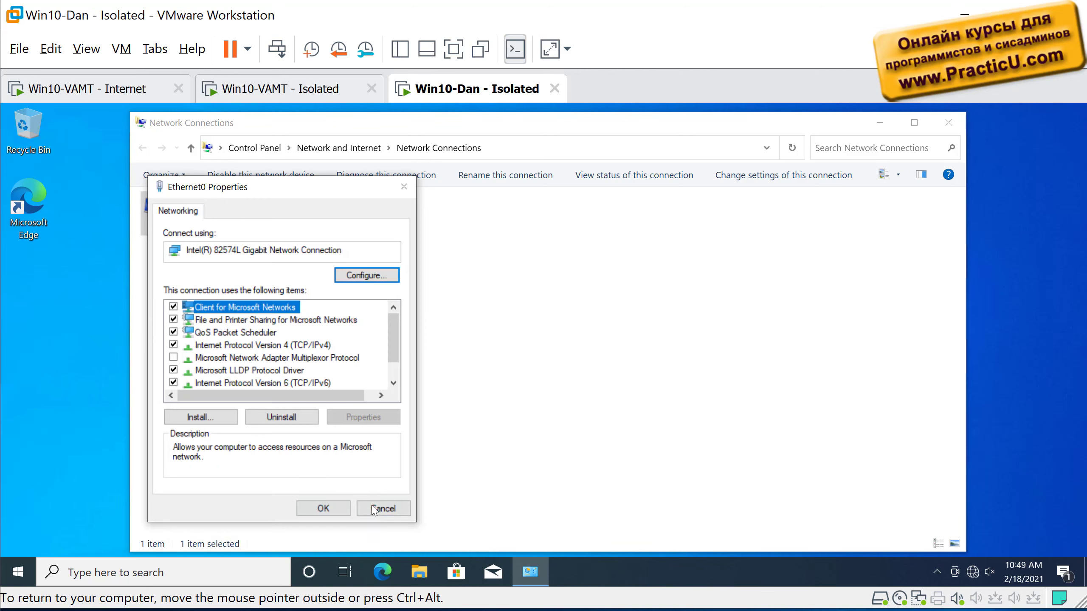
{"action": "left_click", "coordinate": [329, 508]}
- Switch to the Win10-VAMT - Isolated VM and check its network adapter assignment in the virtual machine settings
{"action": "right_click", "coordinate": [262, 90]}
{"action": "left_click", "coordinate": [314, 305]}
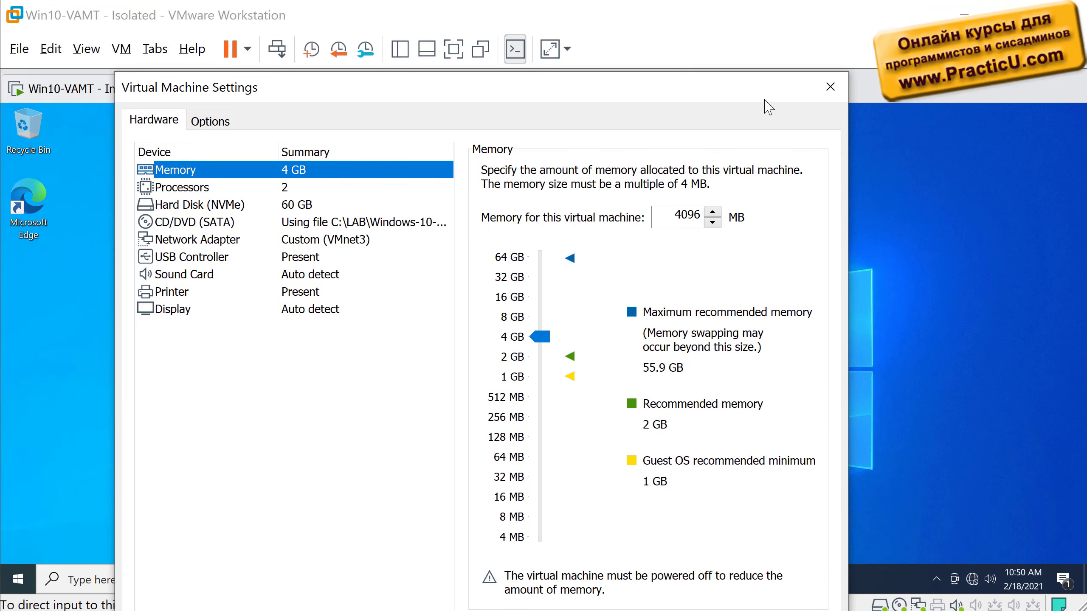
{"action": "left_click", "coordinate": [832, 85]}
- Open Network Connections in the Win10-VAMT - Isolated VM by running ncpa.cpl
{"action": "right_click", "coordinate": [17, 580]}
{"action": "left_click", "coordinate": [88, 509]}
{"action": "type", "text": "ncpa.cpl"}
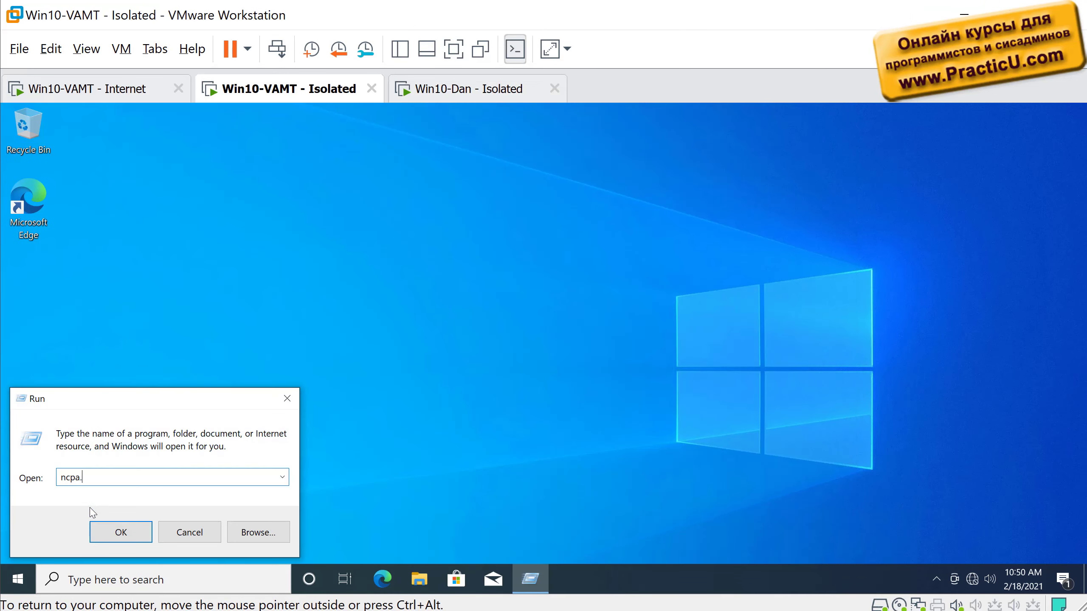
{"action": "key", "text": "Return"}
- Assign Ethernet0 on Win10-VAMT the static IPv4 address 192.168.1.2 with subnet mask 255.255.255.0, apply it and close Network Connections
{"action": "right_click", "coordinate": [246, 211]}
{"action": "left_click", "coordinate": [311, 352]}
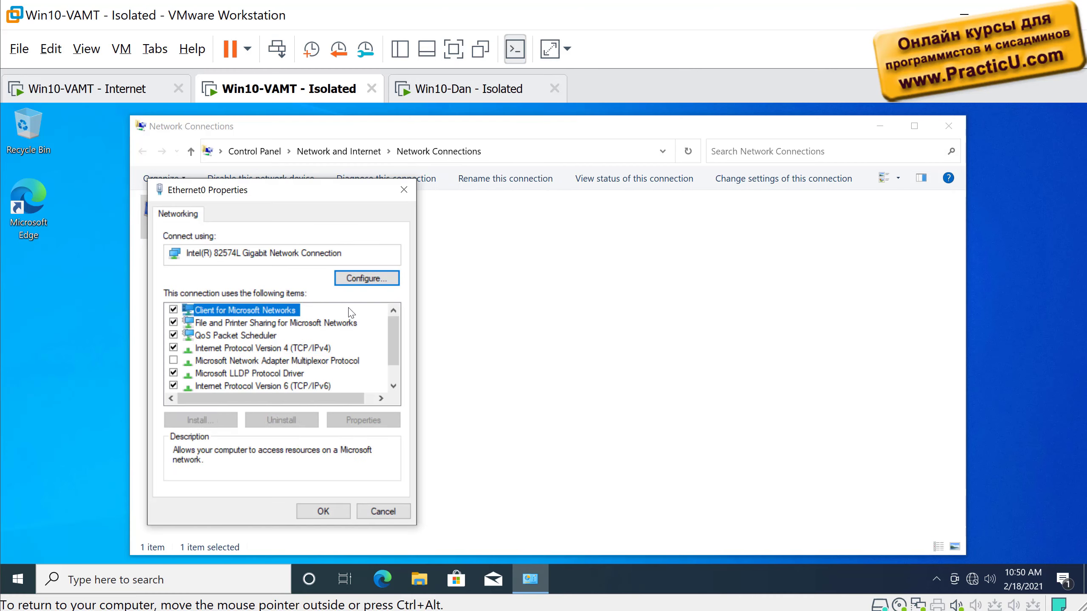
{"action": "double_click", "coordinate": [346, 354]}
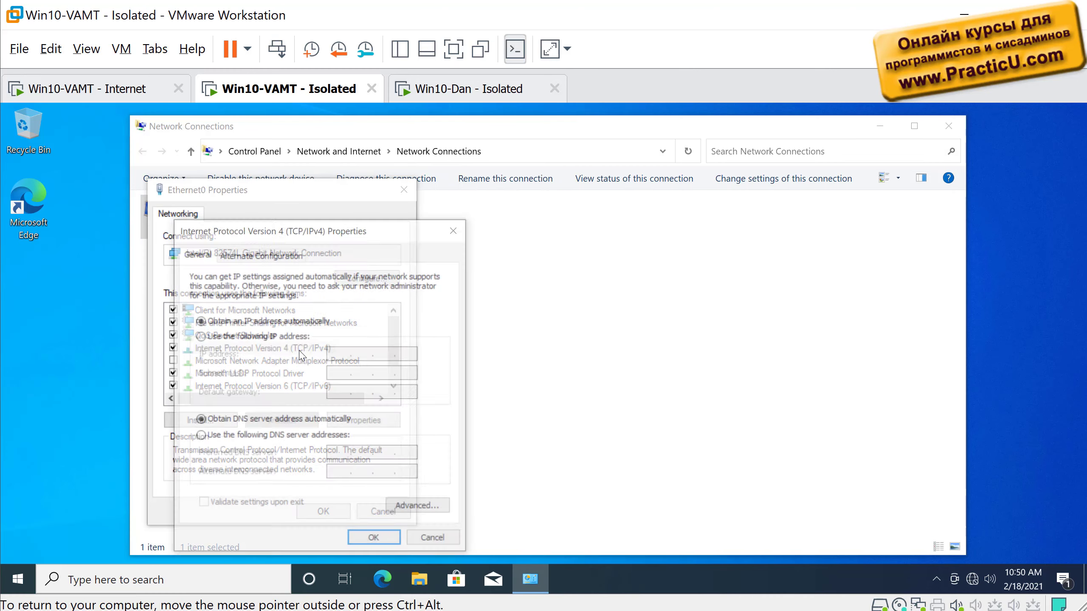
{"action": "type", "text": "192.168.1.2"}
{"action": "left_click", "coordinate": [332, 369]}
{"action": "key", "text": "Tab"}
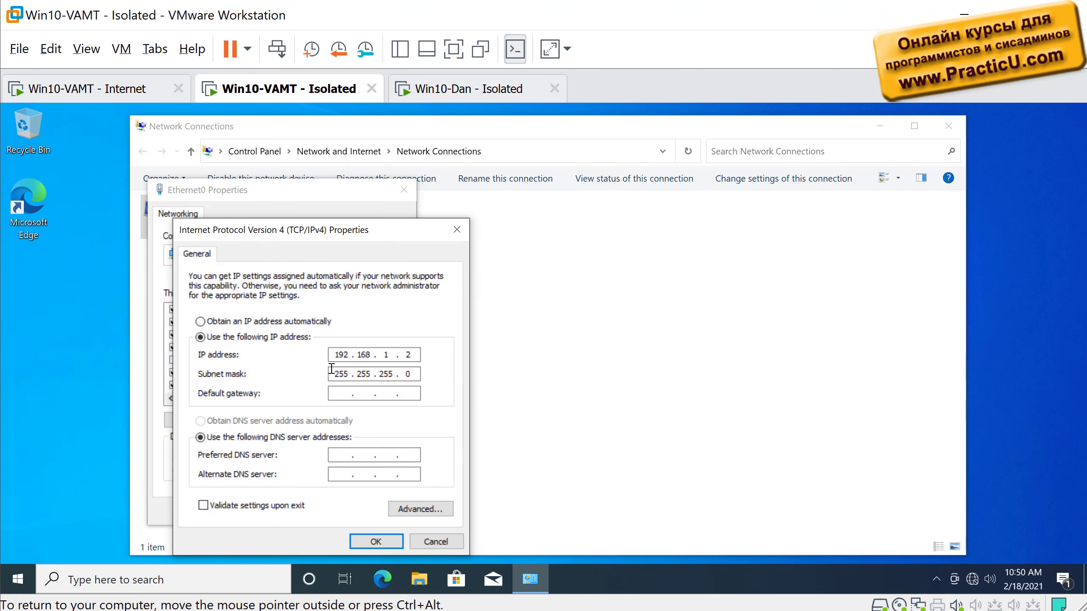
{"action": "left_click", "coordinate": [376, 541]}
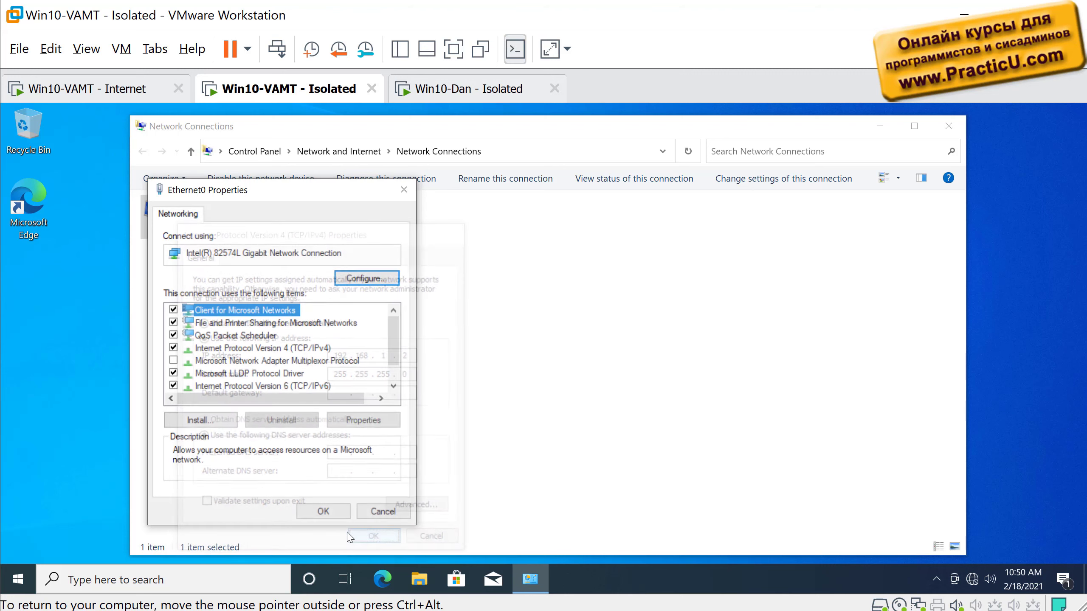
{"action": "left_click", "coordinate": [320, 517]}
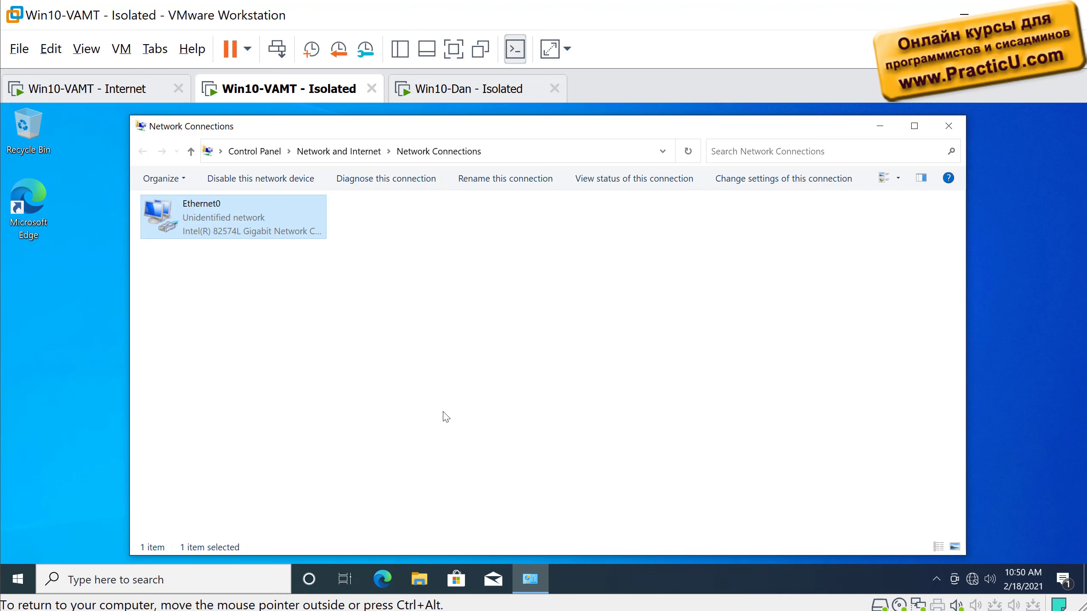
{"action": "left_click", "coordinate": [948, 125]}
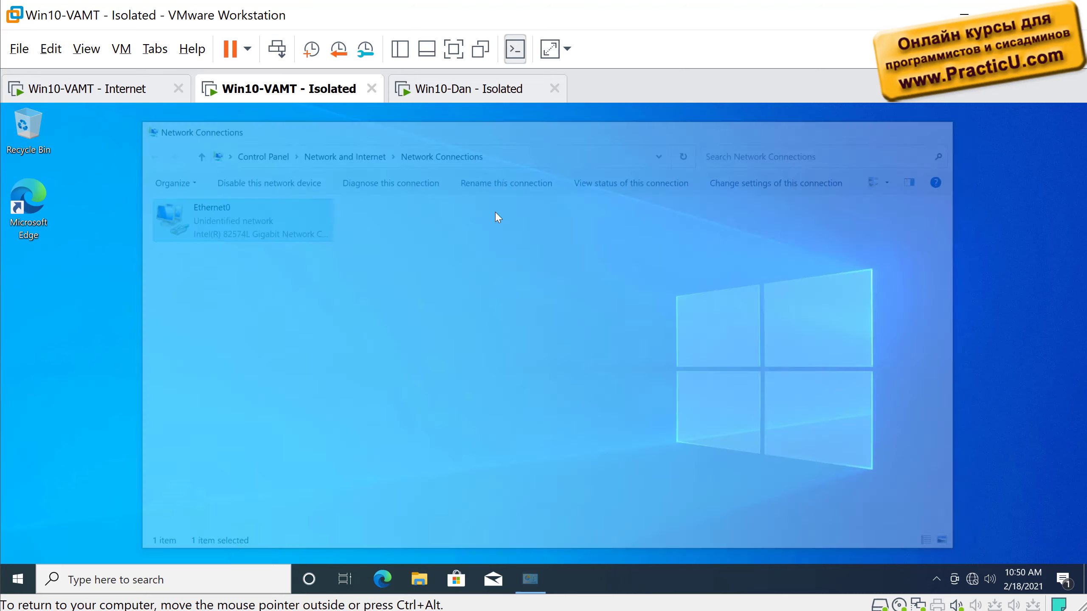
- Test connectivity to the other isolated VM by pinging 192.168.1.1 from a Command Prompt
{"action": "left_click", "coordinate": [18, 580]}
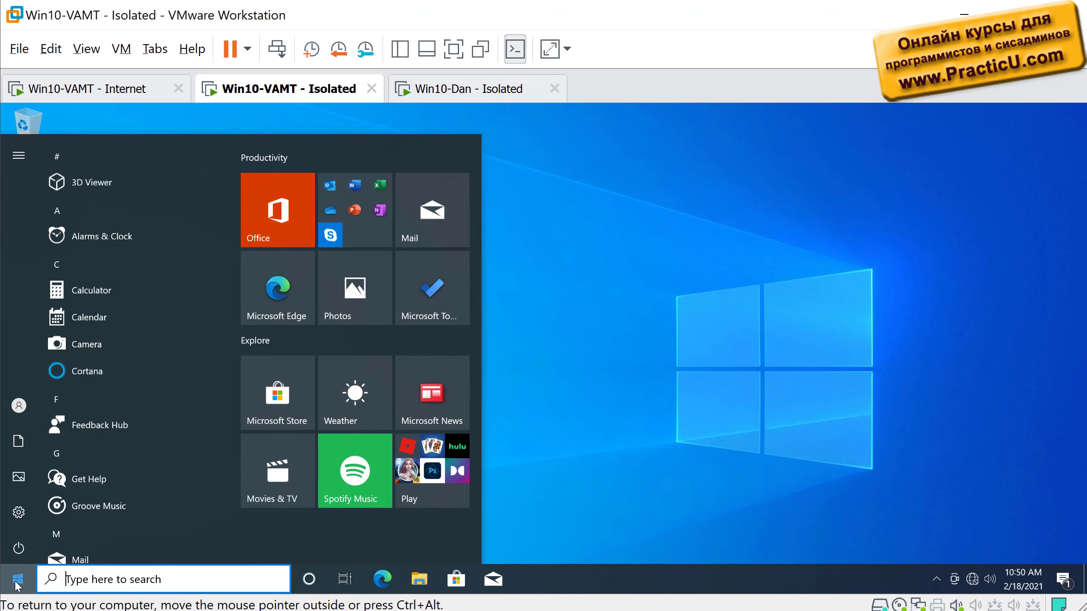
{"action": "left_click", "coordinate": [18, 579]}
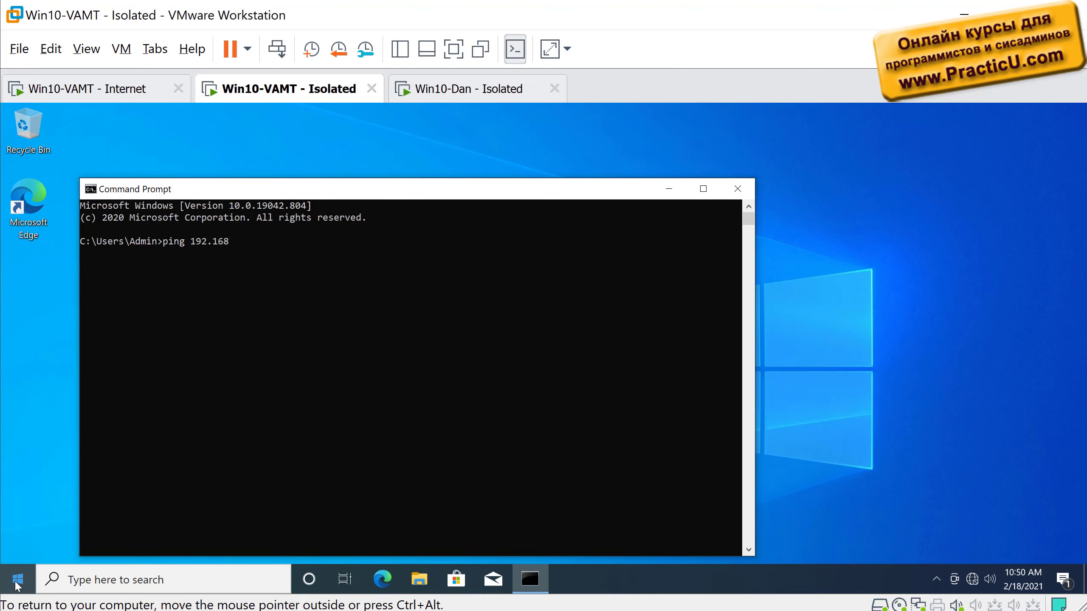
{"action": "key", "text": "Return"}
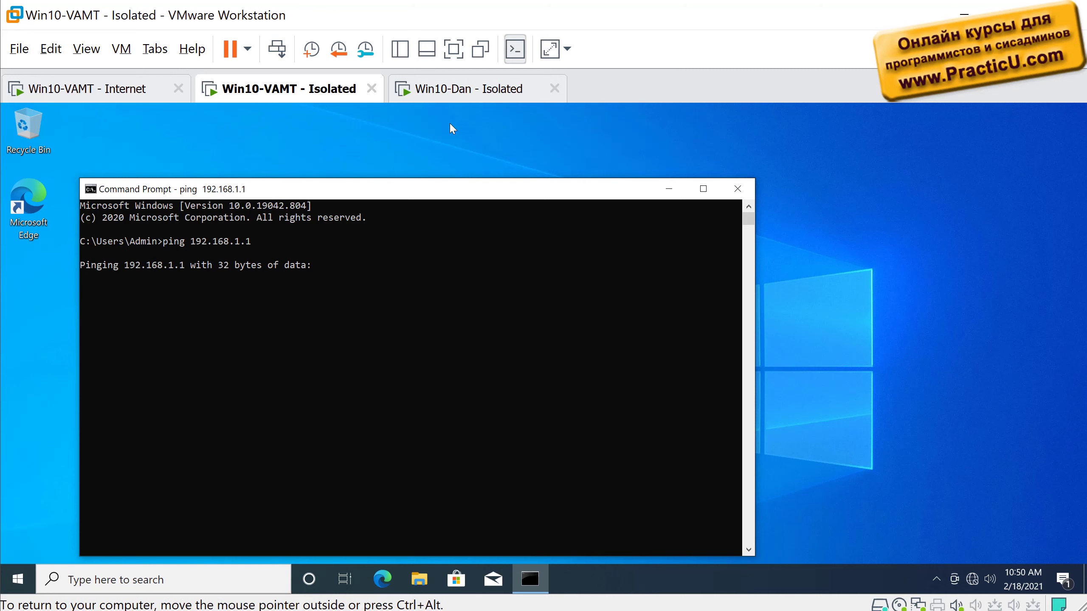
- Switch to the Win10-Dan - Isolated VM and close its Network Connections window
{"action": "left_click", "coordinate": [463, 101]}
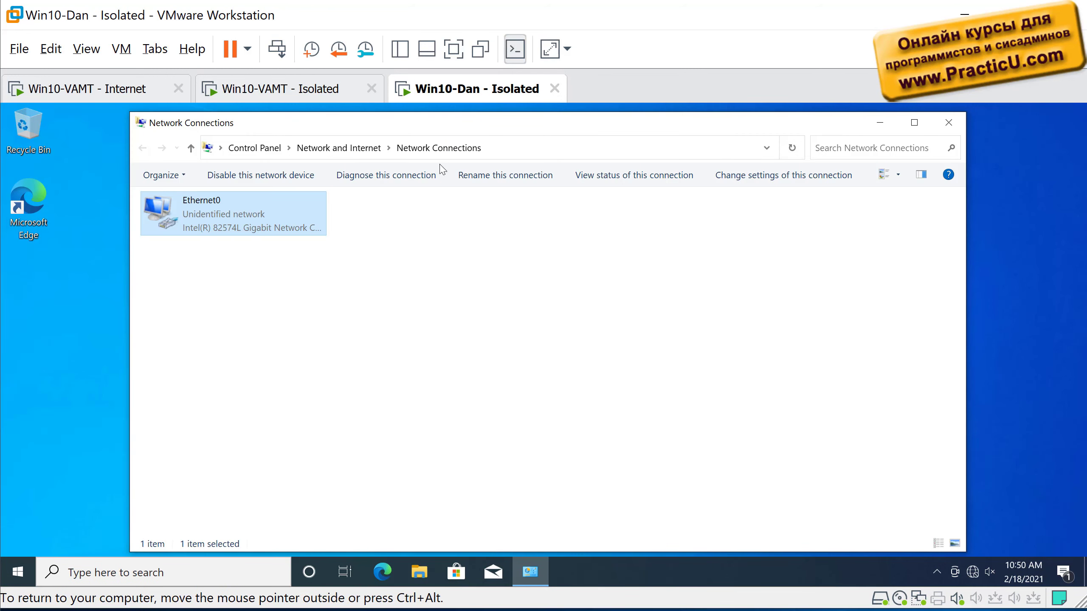
{"action": "left_click", "coordinate": [948, 122]}
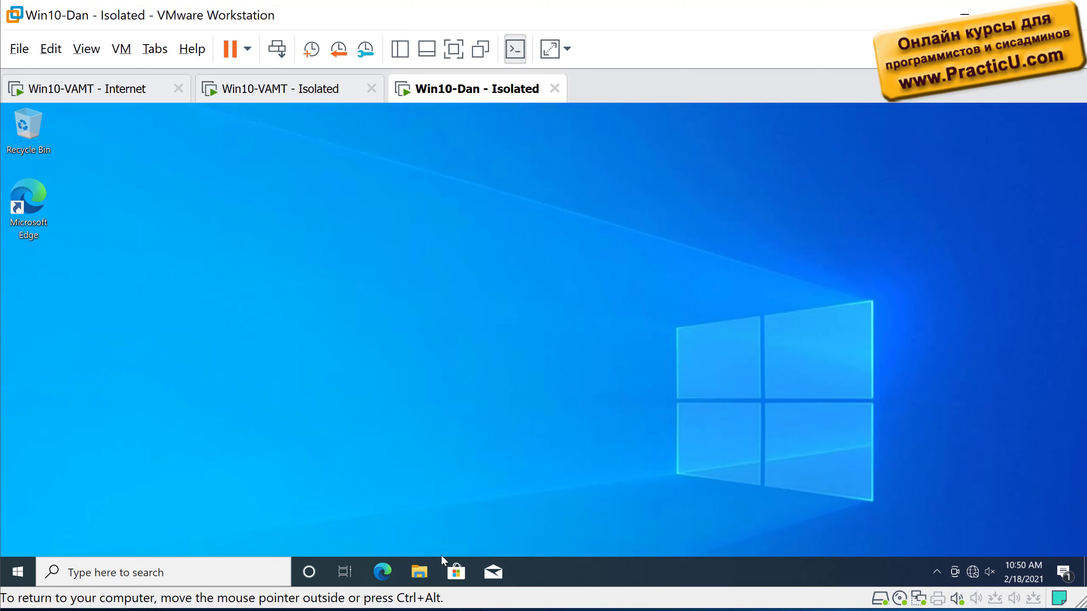
- Turn on network discovery and file sharing for all public networks from File Explorer's Network location on Win10-Dan
{"action": "left_click", "coordinate": [427, 578]}
{"action": "left_click", "coordinate": [175, 379]}
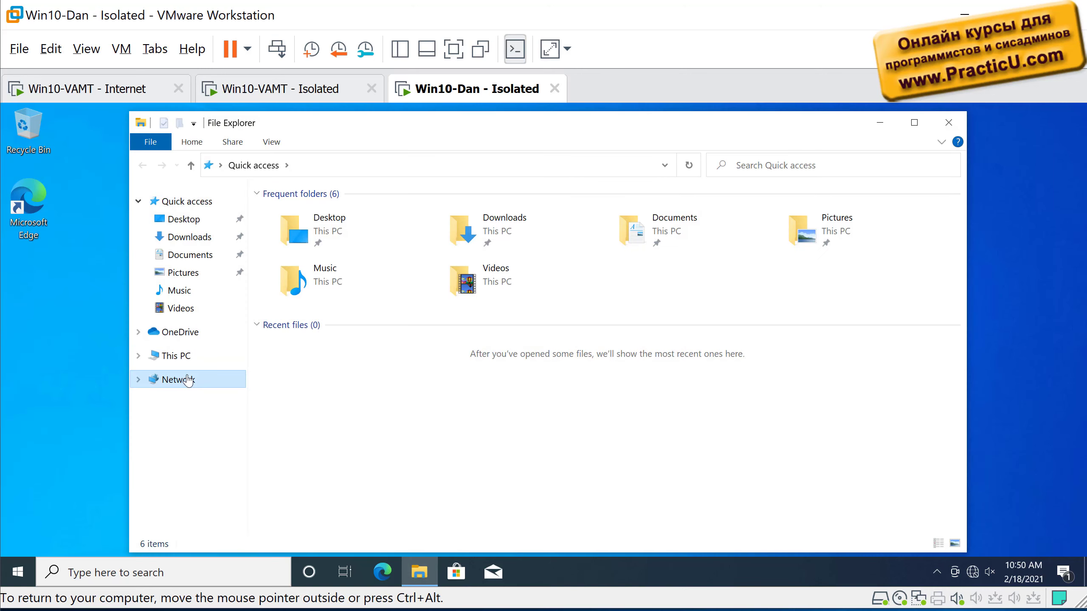
{"action": "key", "text": "Return"}
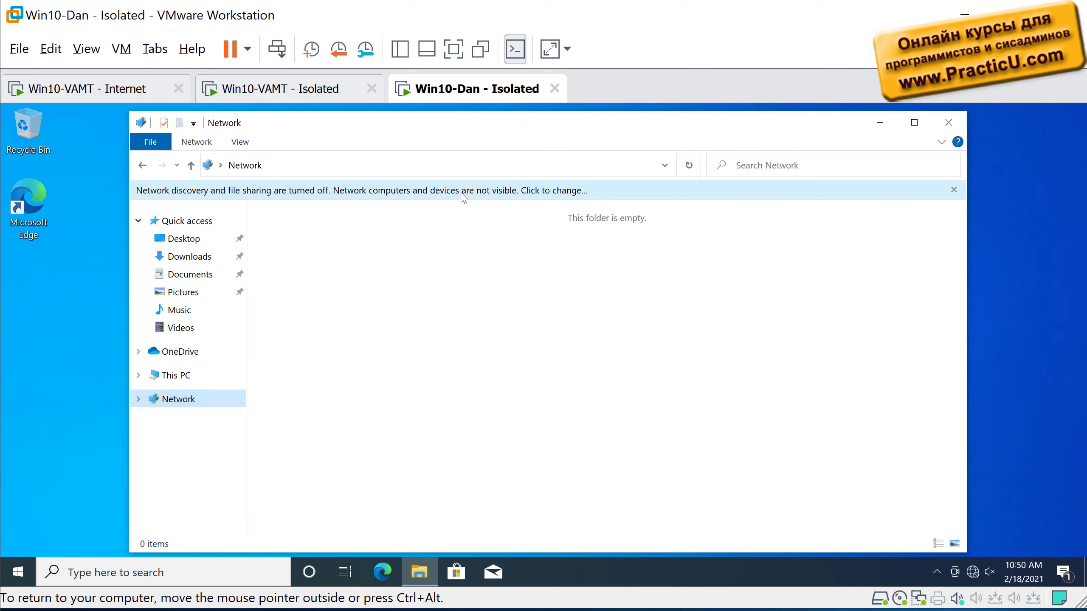
{"action": "left_click", "coordinate": [464, 195]}
{"action": "left_click", "coordinate": [492, 202]}
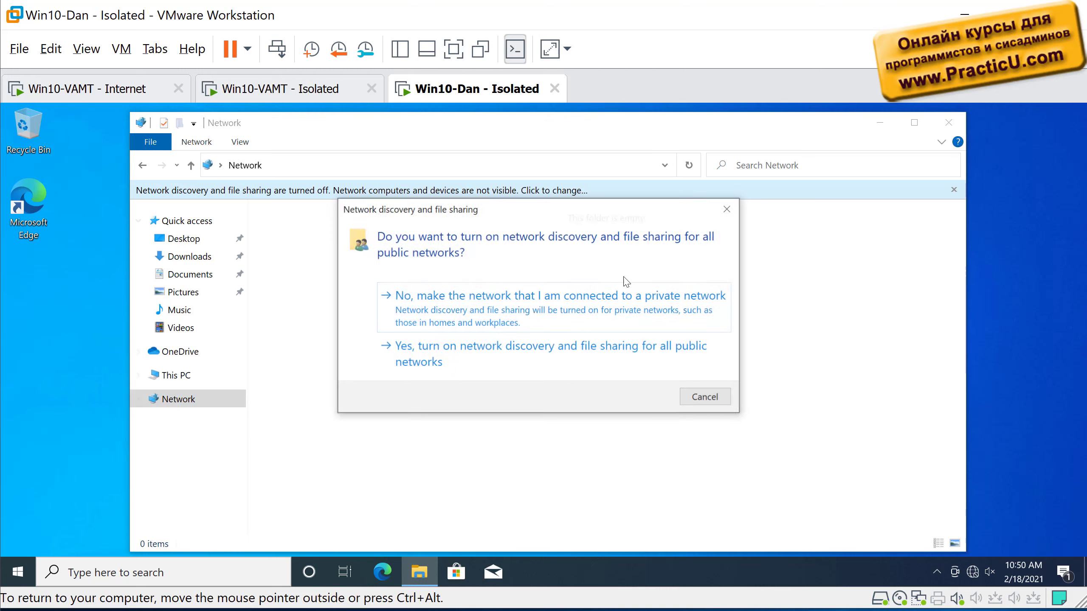
{"action": "left_click", "coordinate": [584, 352]}
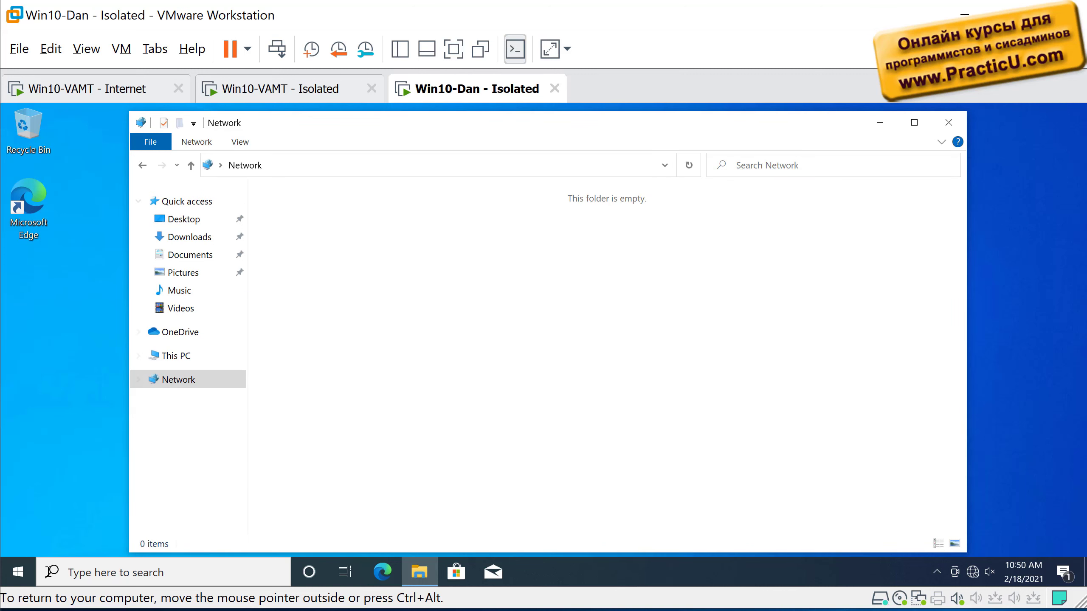
{"action": "key", "text": "super+x"}
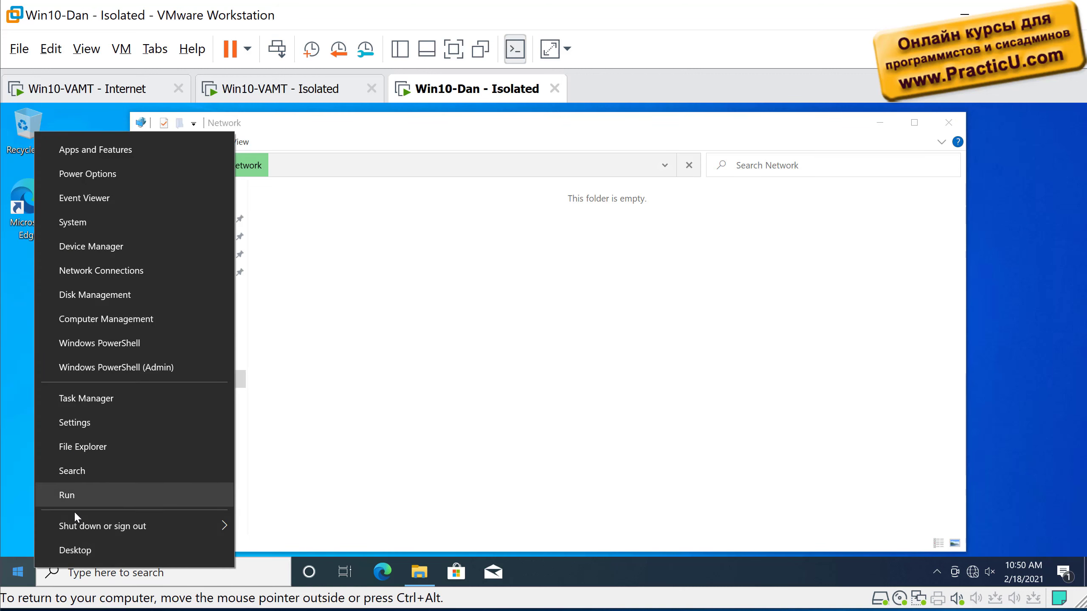
{"action": "key", "text": "Escape"}
{"action": "key", "text": "super"}
{"action": "key", "text": "Escape"}
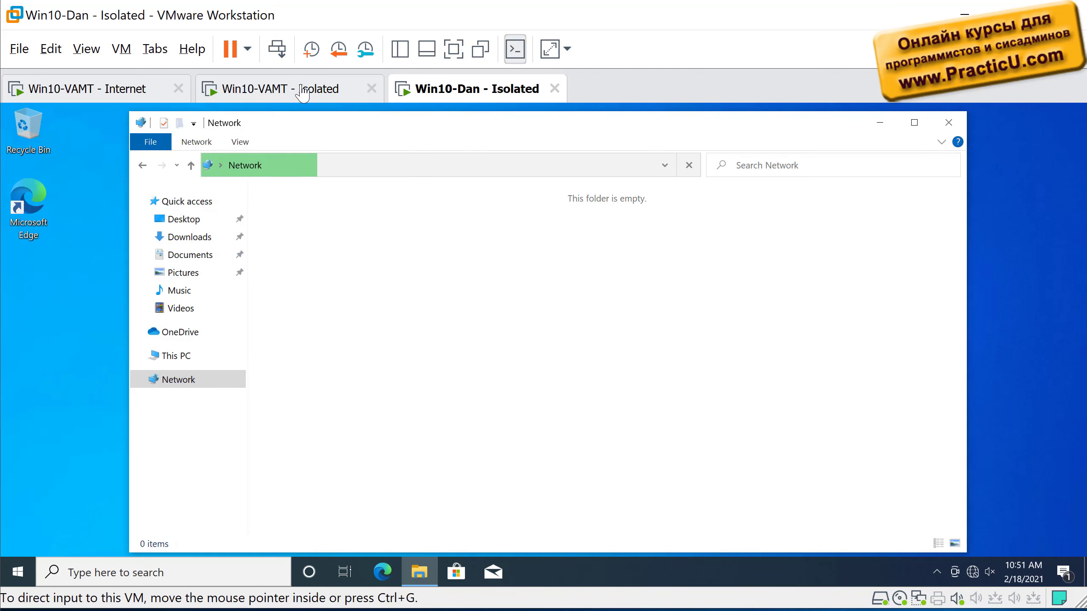
- Switch to the Win10-VAMT - Isolated VM, repeat the ping to 192.168.1.1 and close the Command Prompt
{"action": "left_click", "coordinate": [303, 95]}
{"action": "key", "text": "Up"}
{"action": "key", "text": "Return"}
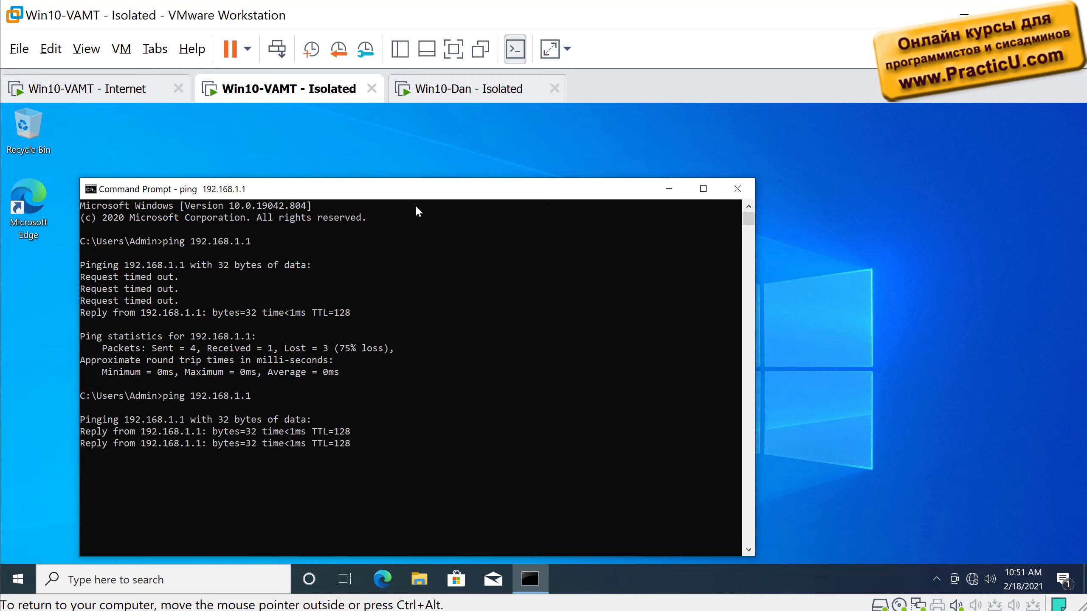
{"action": "left_click_drag", "start_coordinate": [418, 189], "coordinate": [470, 146]}
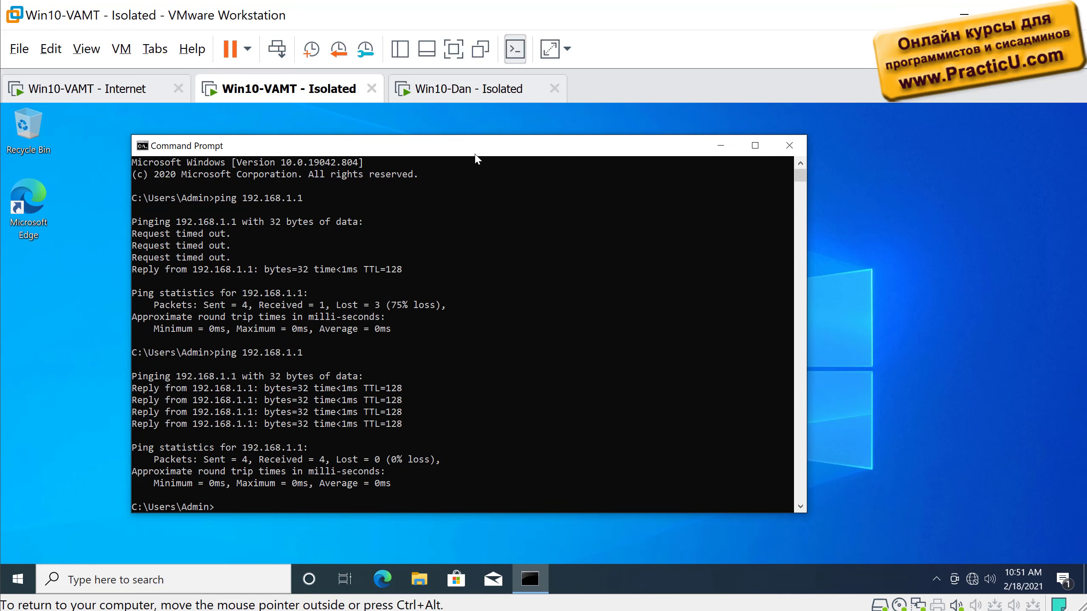
{"action": "left_click", "coordinate": [789, 145]}
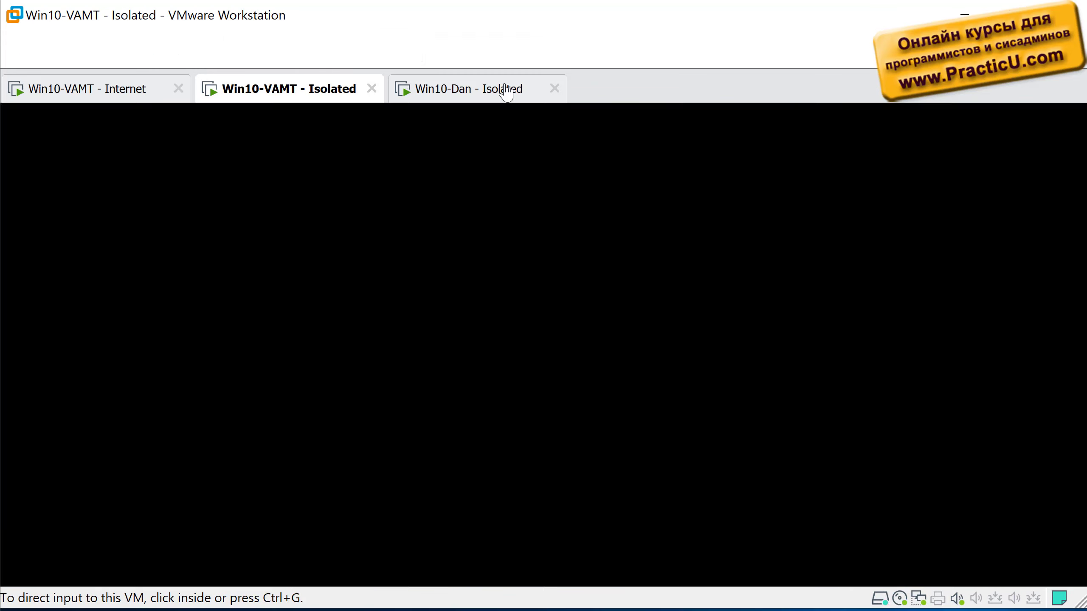
- Switch to the Win10-Dan - Isolated VM, open a command prompt with cmd and close the Network window
{"action": "left_click", "coordinate": [468, 89]}
{"action": "left_click", "coordinate": [551, 170]}
{"action": "type", "text": "cmd"}
{"action": "key", "text": "Return"}
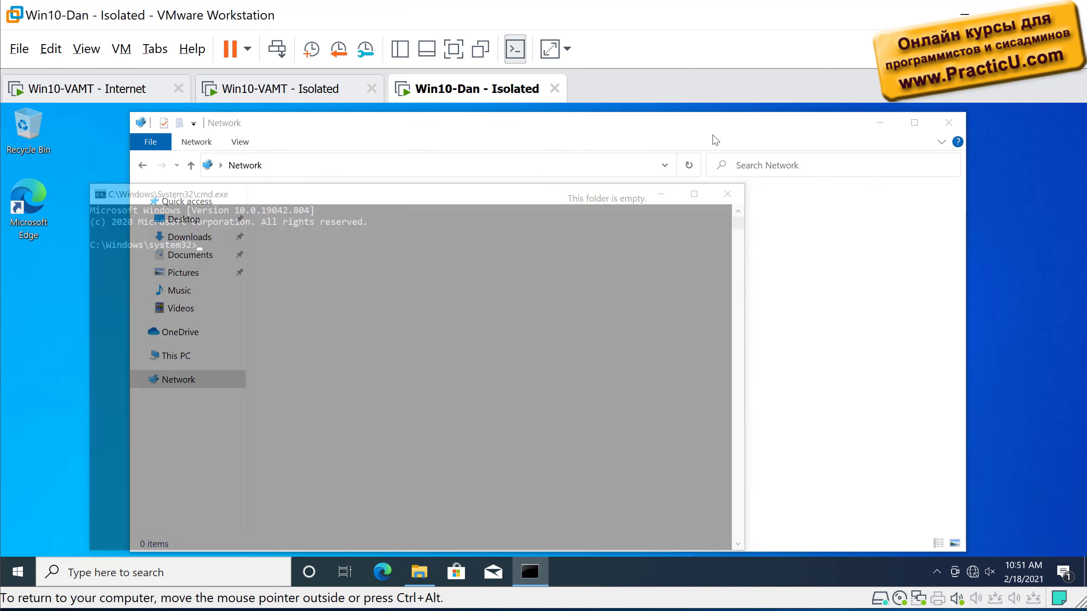
{"action": "left_click", "coordinate": [957, 120]}
{"action": "left_click_drag", "start_coordinate": [483, 191], "coordinate": [574, 135]}
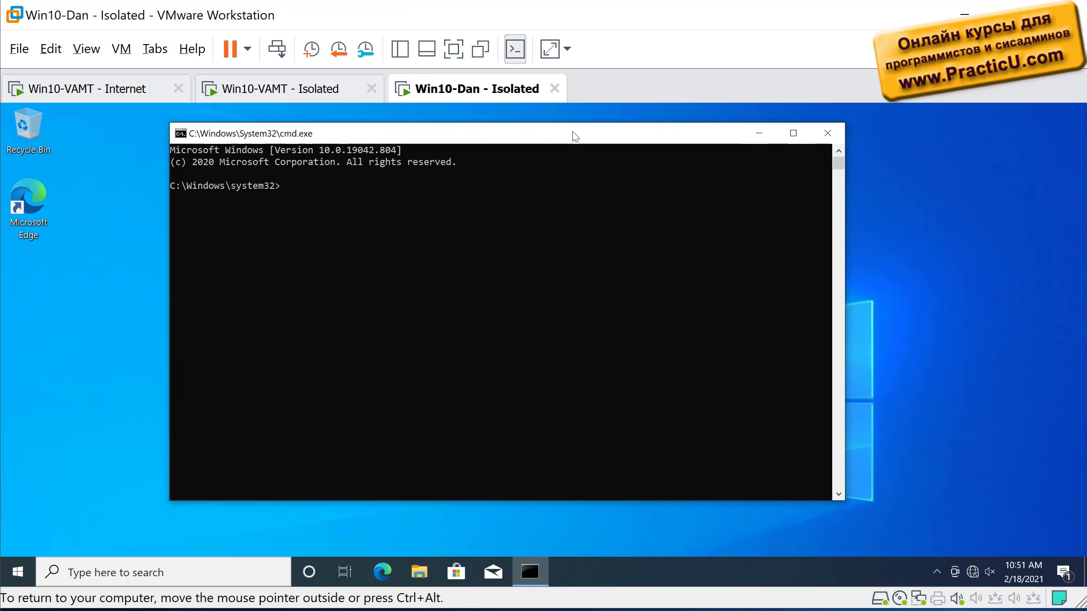
- Test connectivity from Win10-Dan to the Win10-VAMT VM by pinging 192.168.1.2
{"action": "left_click", "coordinate": [432, 243]}
{"action": "key", "text": "Return"}
{"action": "type", "text": "ping"}
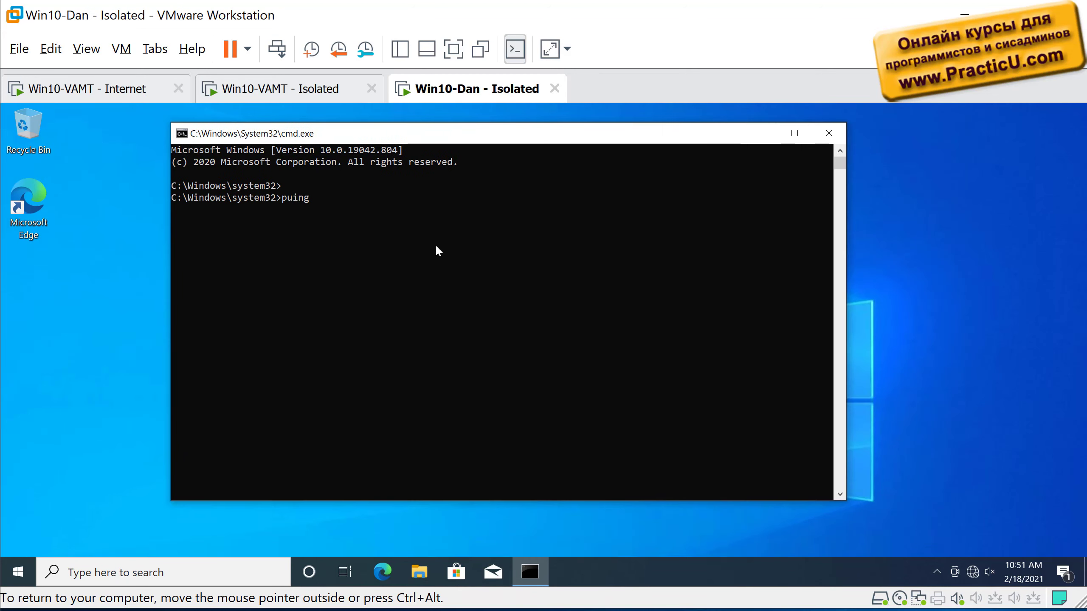
{"action": "key", "text": "BackSpace"}
{"action": "key", "text": "BackSpace"}
{"action": "key", "text": "BackSpace"}
{"action": "type", "text": "ing 19"}
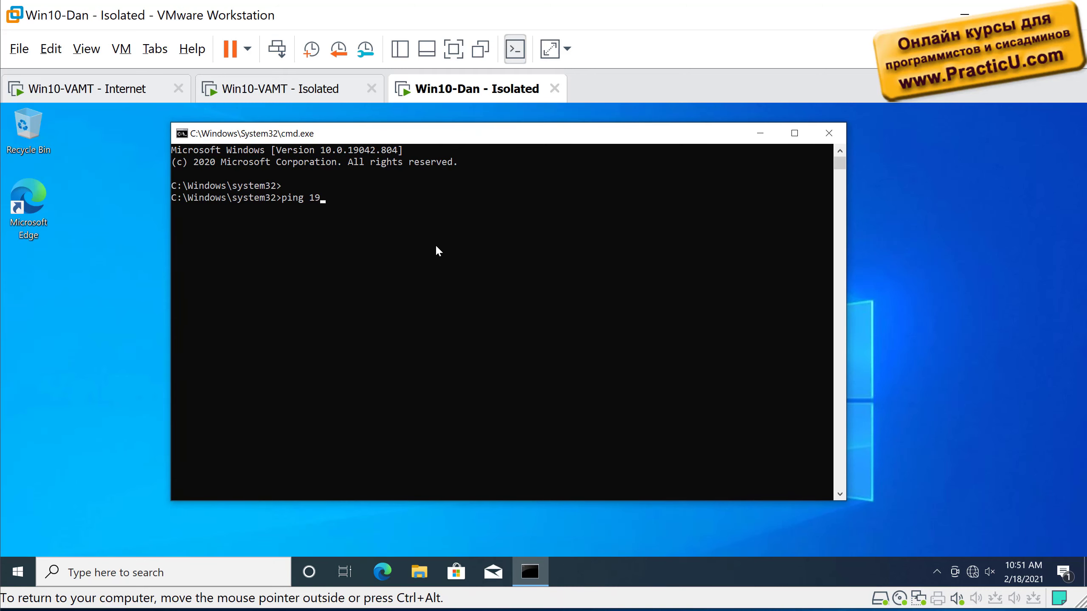
{"action": "type", "text": "2.168.1.2"}
{"action": "key", "text": "Return"}
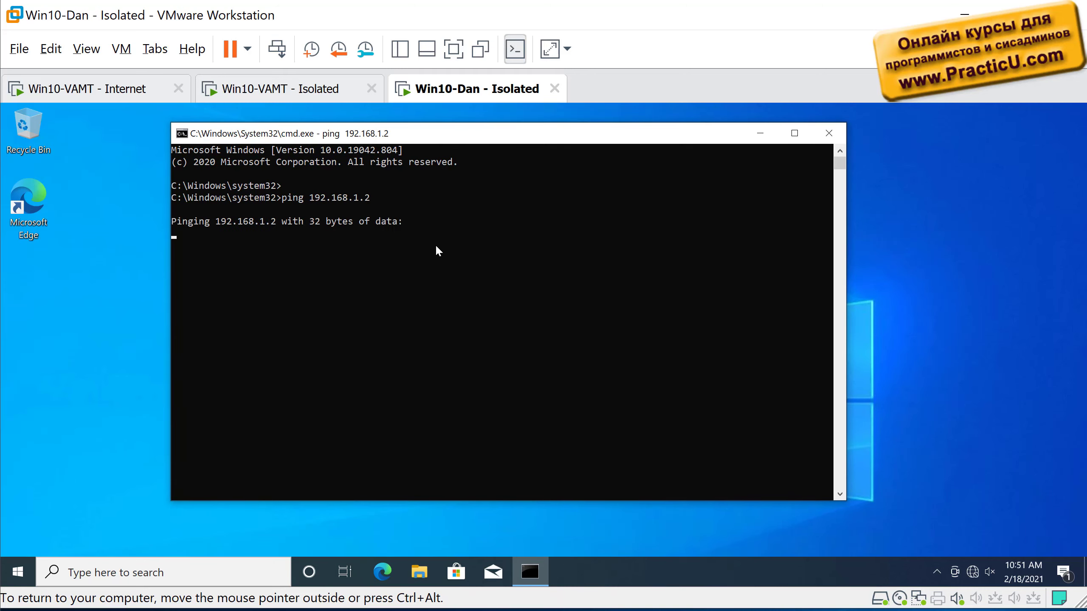
- Switch to the Win10-VAMT - Isolated VM and show the Inbound Rules of Windows Defender Firewall with Advanced Security in a maximized window
{"action": "left_click", "coordinate": [296, 97]}
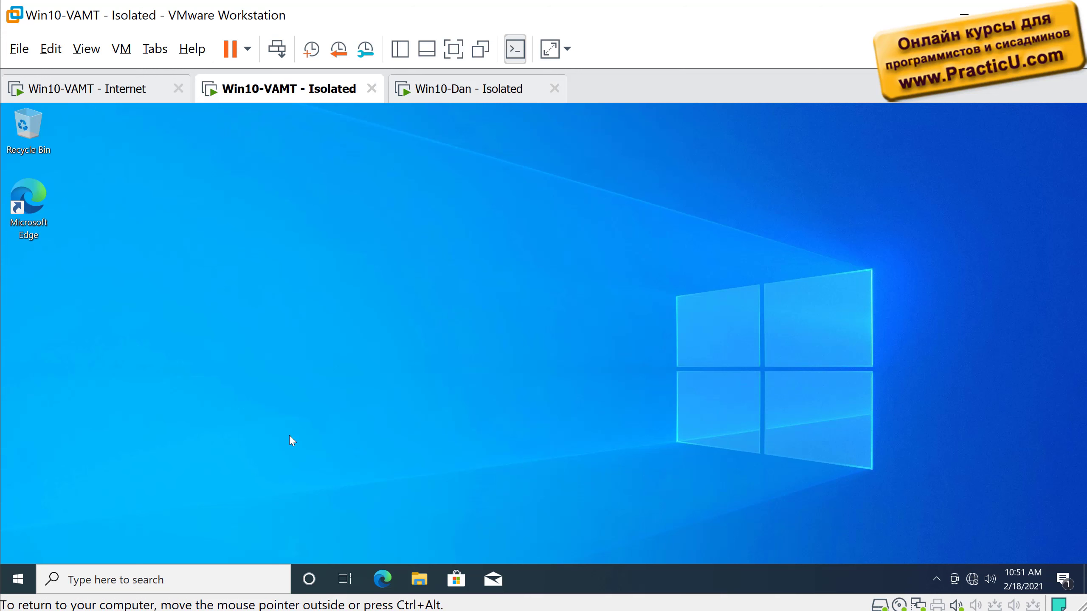
{"action": "left_click", "coordinate": [17, 579]}
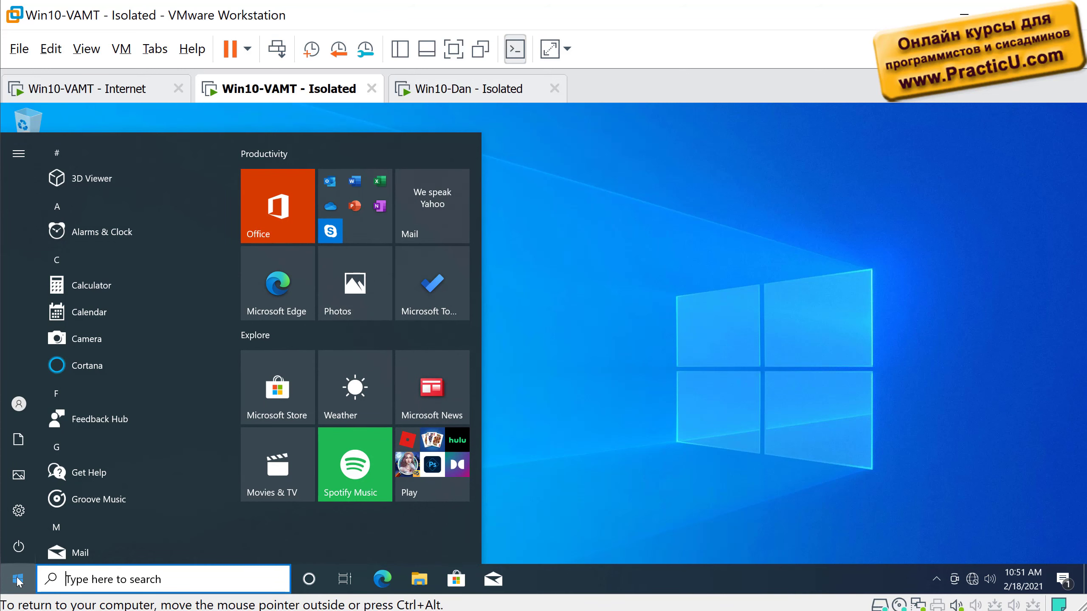
{"action": "type", "text": "firew"}
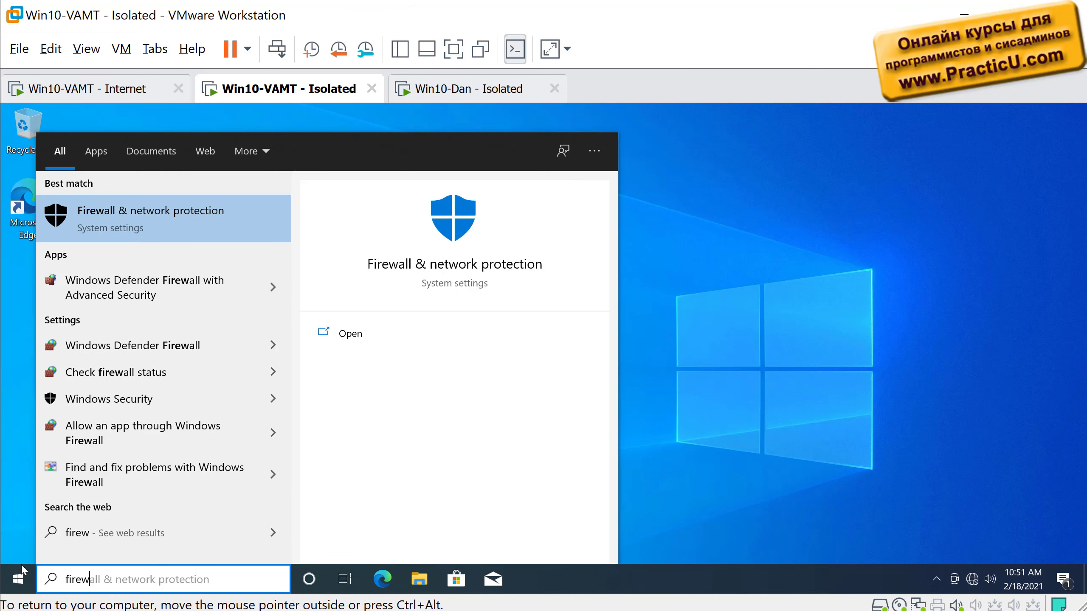
{"action": "key", "text": "Down"}
{"action": "key", "text": "Return"}
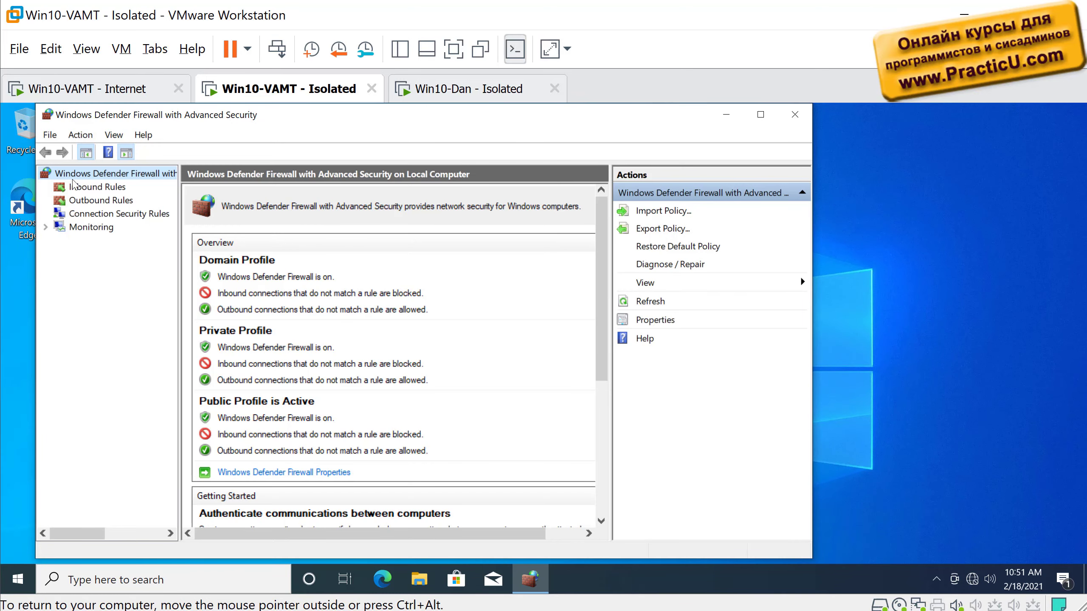
{"action": "left_click", "coordinate": [74, 187]}
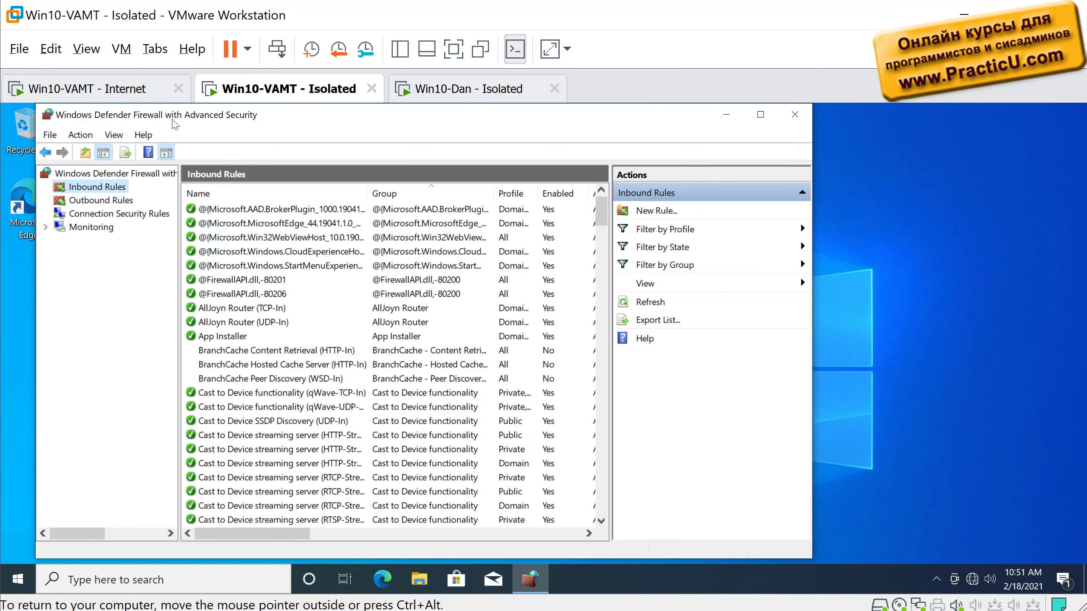
{"action": "key", "text": "super+Up"}
{"action": "key", "text": "Tab"}
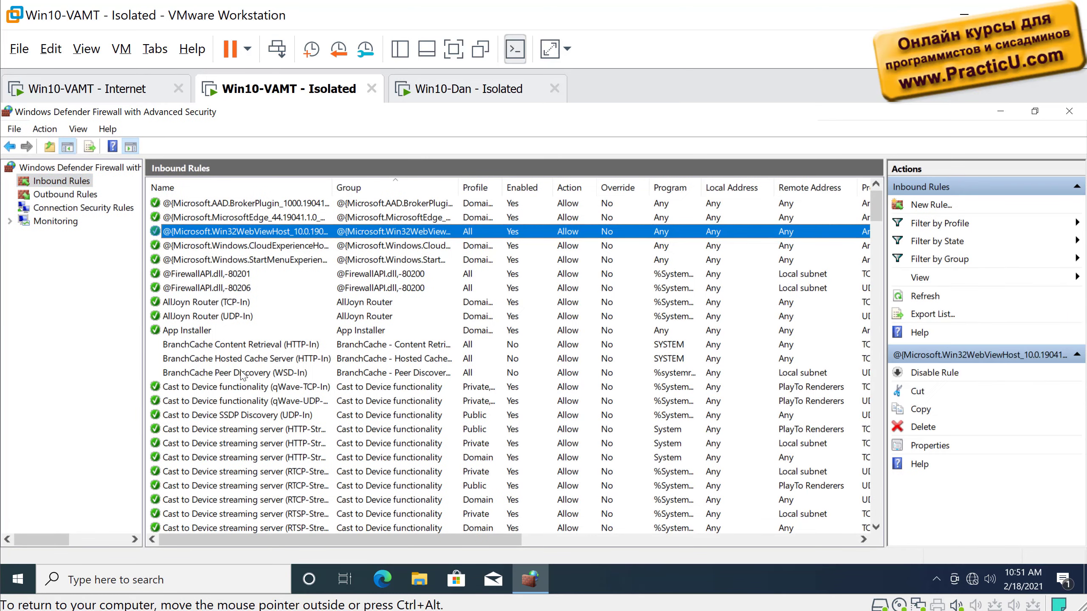
- Enable the File and Printer Sharing (Echo Request - ICMPv4-In) inbound rule for the Private, Public profiles, widening the Name and Profile columns
{"action": "key", "text": "f"}
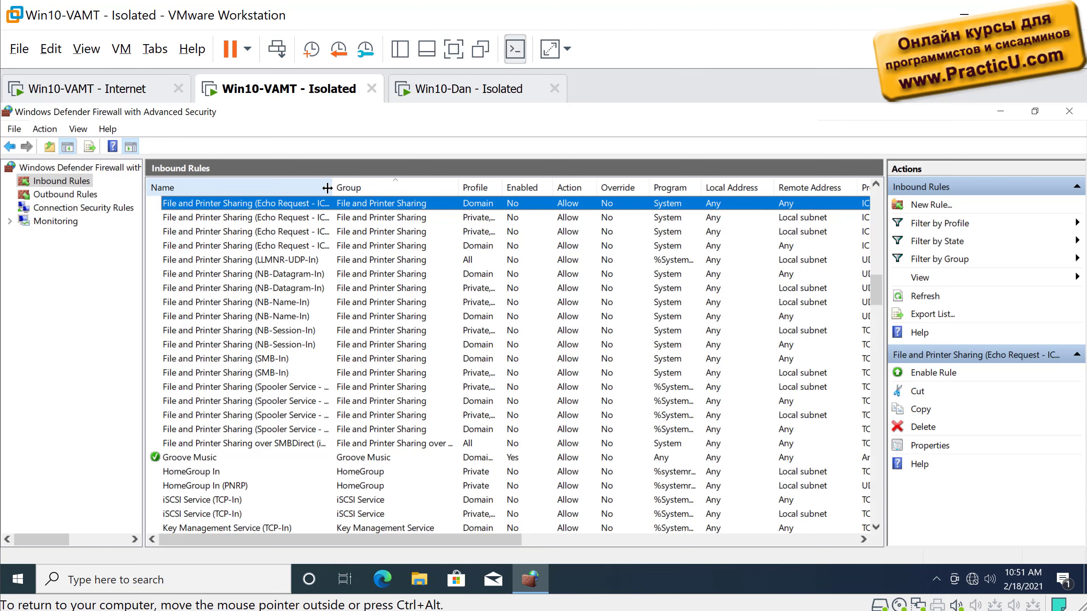
{"action": "left_click_drag", "start_coordinate": [332, 188], "coordinate": [414, 187]}
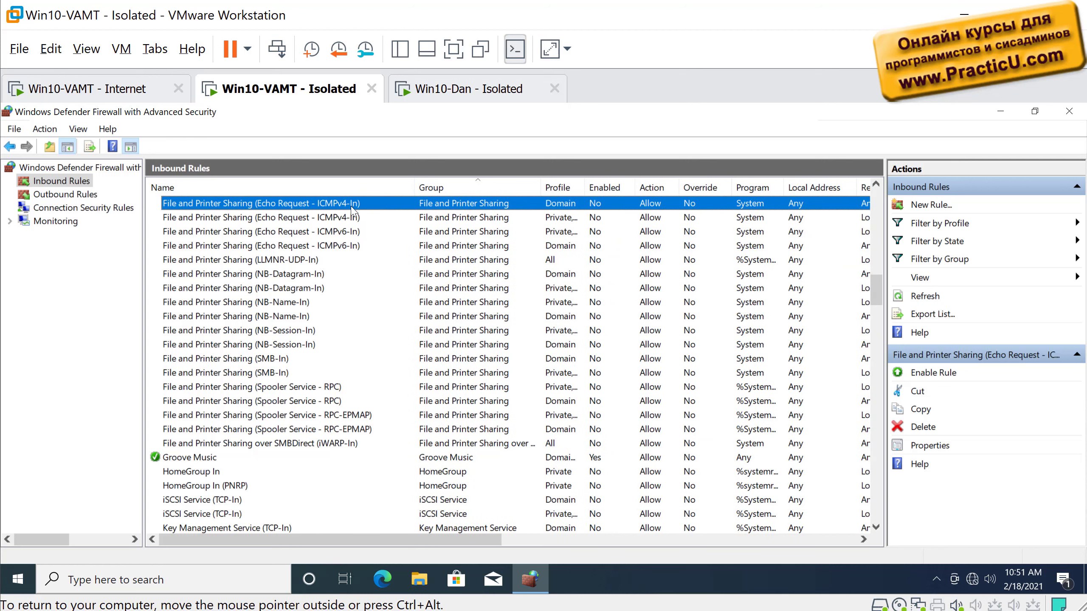
{"action": "scroll", "coordinate": [365, 250], "scroll_direction": "up", "scroll_amount": 3}
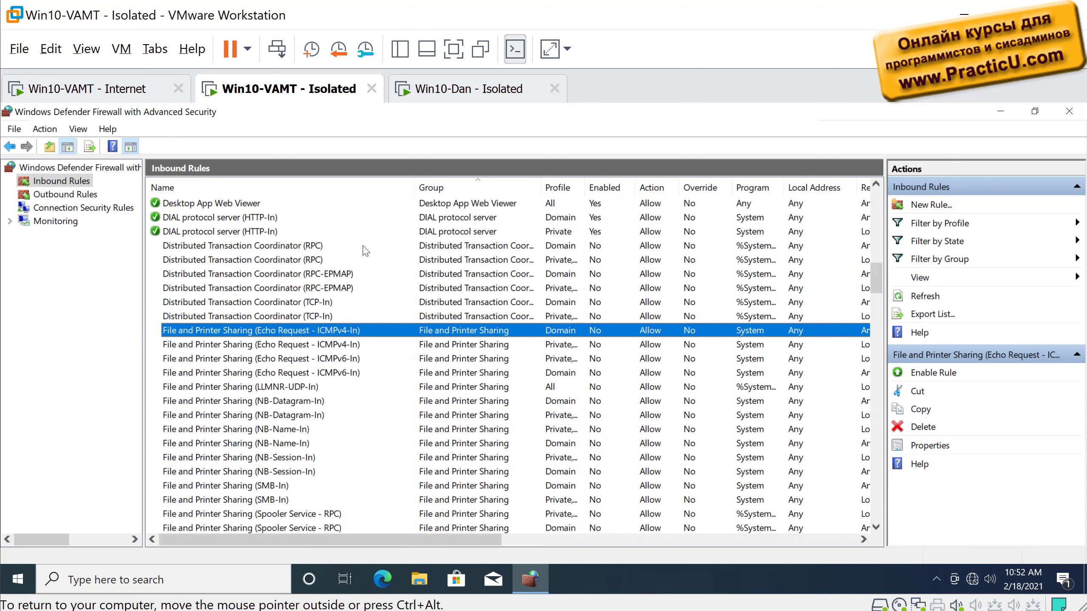
{"action": "left_click", "coordinate": [357, 346]}
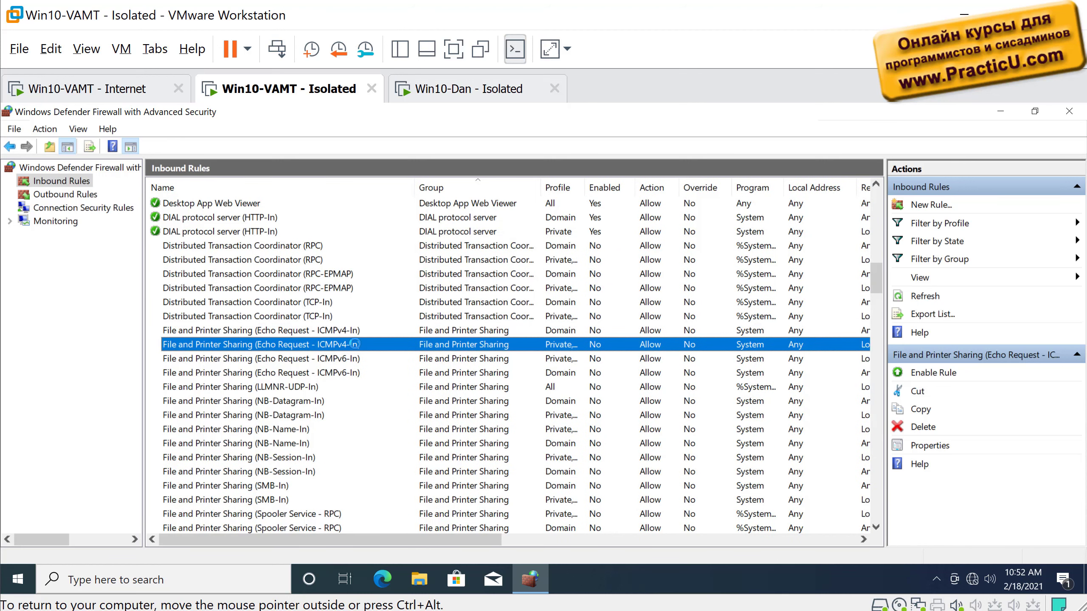
{"action": "right_click", "coordinate": [354, 344]}
{"action": "left_click", "coordinate": [377, 355]}
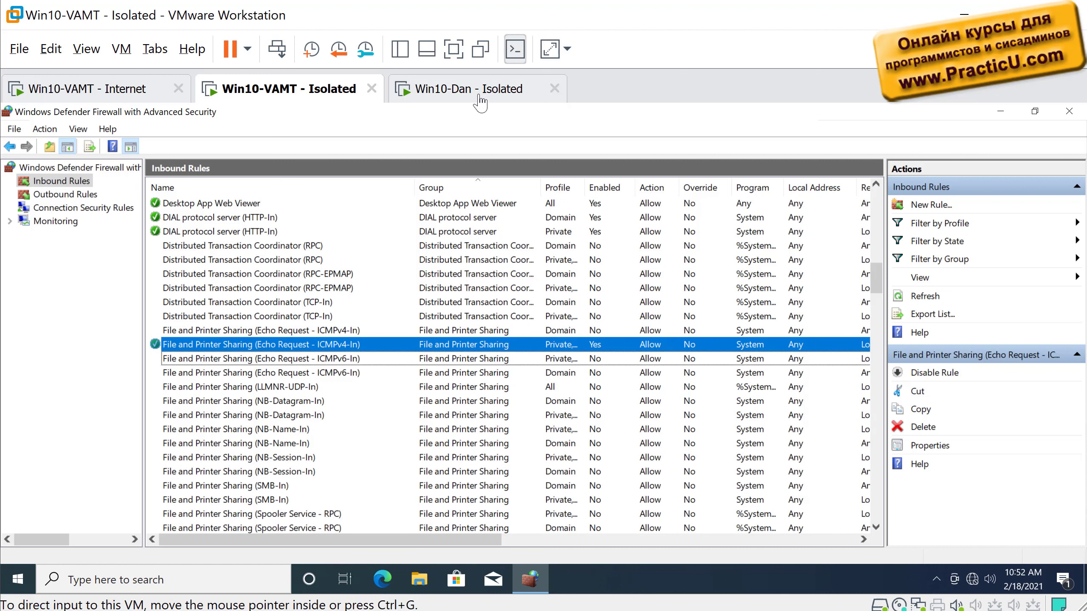
{"action": "left_click_drag", "start_coordinate": [581, 188], "coordinate": [626, 187]}
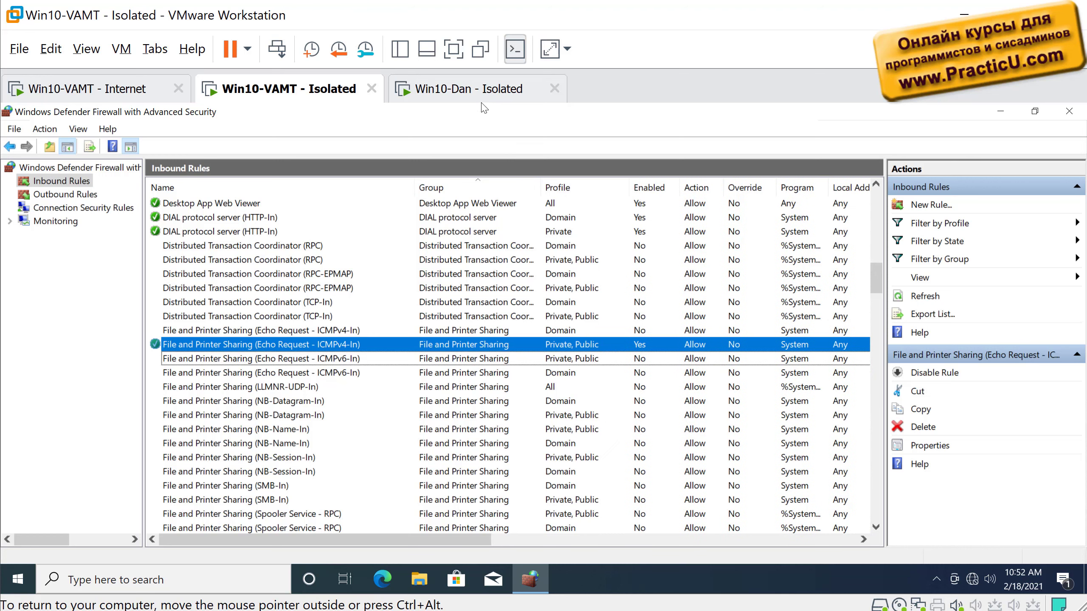
- Switch to the Win10-Dan - Isolated VM, ping 192.168.1.2 again and close the command prompt
{"action": "left_click", "coordinate": [486, 90]}
{"action": "key", "text": "Up"}
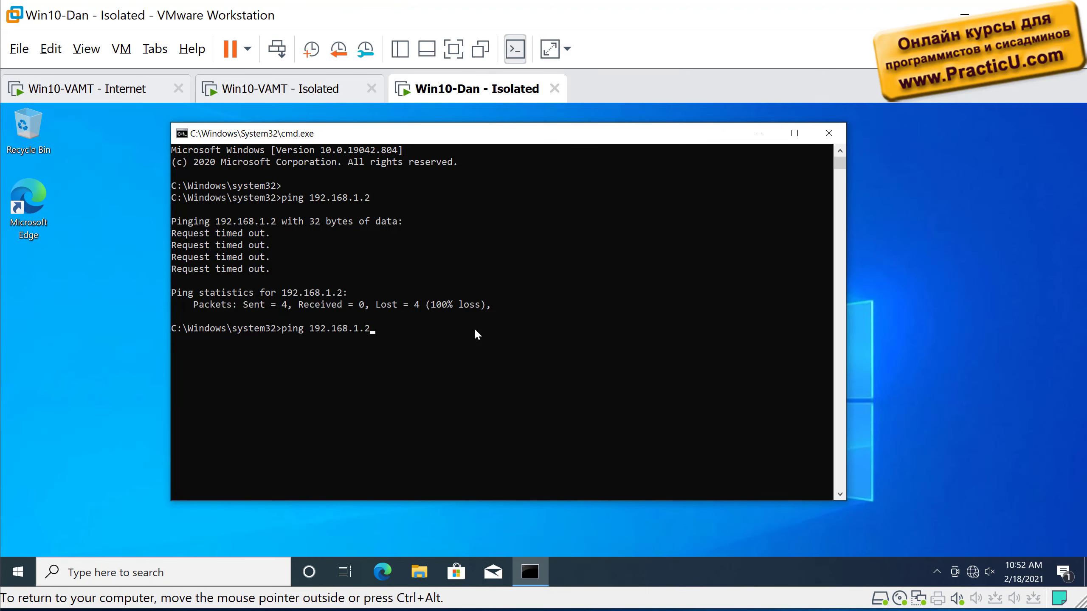
{"action": "key", "text": "Return"}
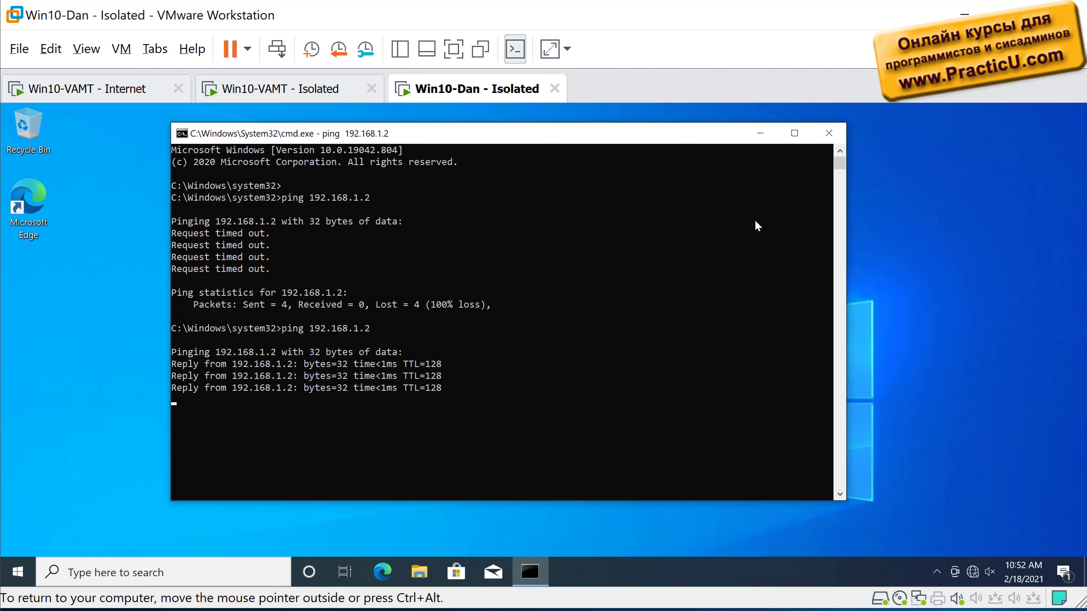
{"action": "left_click", "coordinate": [840, 136]}
- Return to the Win10-VAMT - Isolated VM and close Windows Defender Firewall with Advanced Security
{"action": "left_click", "coordinate": [312, 88]}
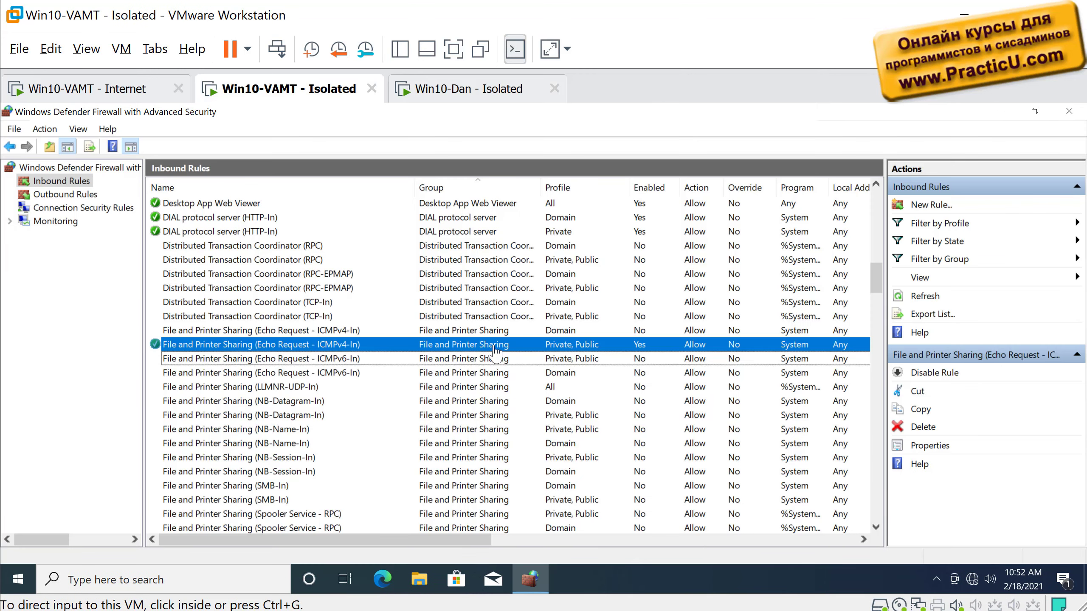
{"action": "left_click", "coordinate": [518, 317]}
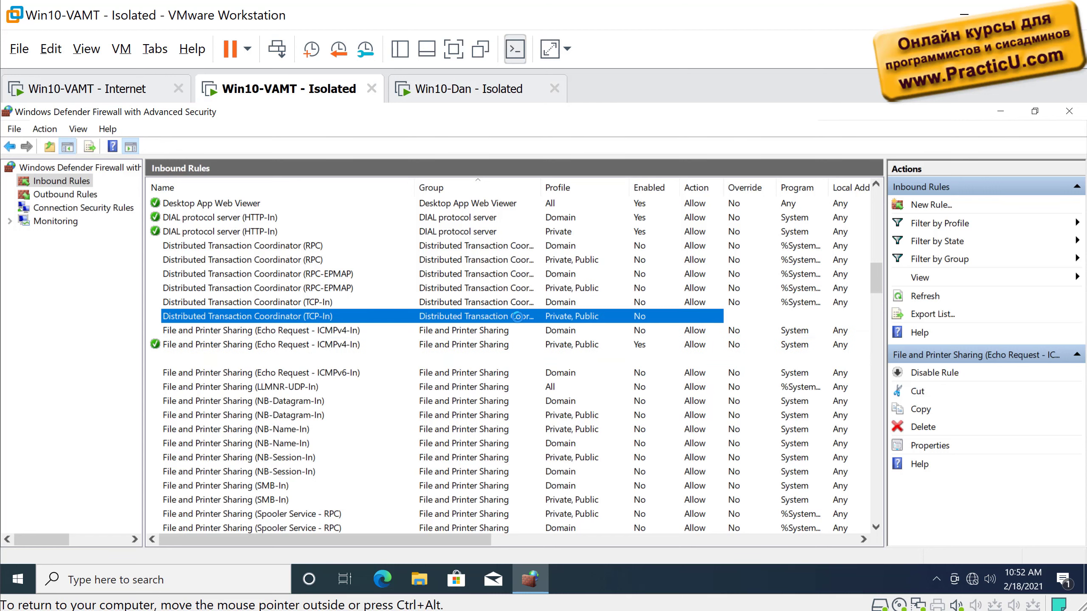
{"action": "left_click", "coordinate": [554, 345]}
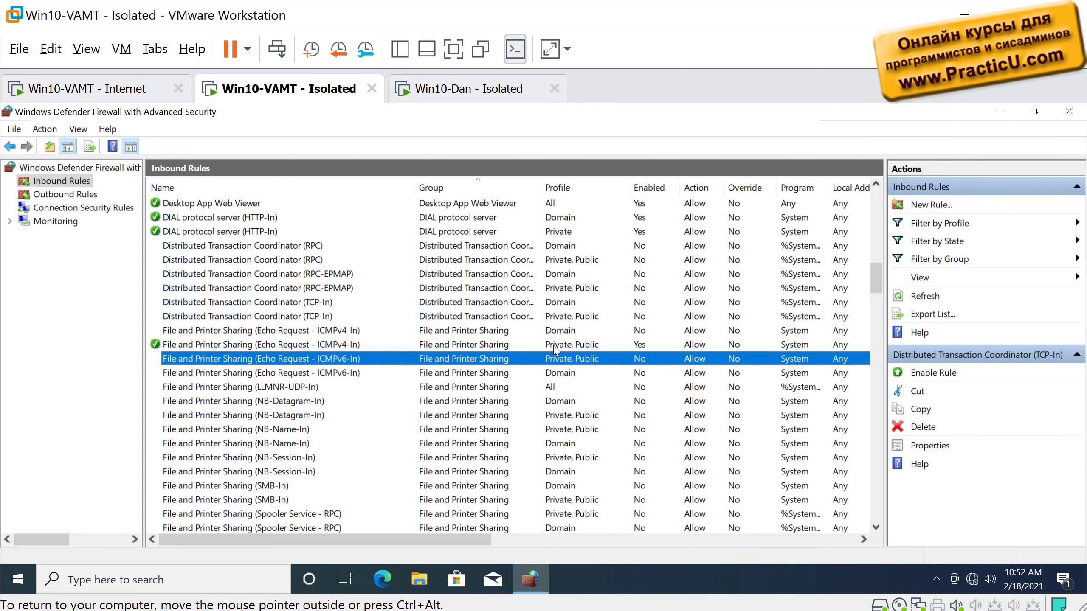
{"action": "left_click", "coordinate": [1069, 111]}
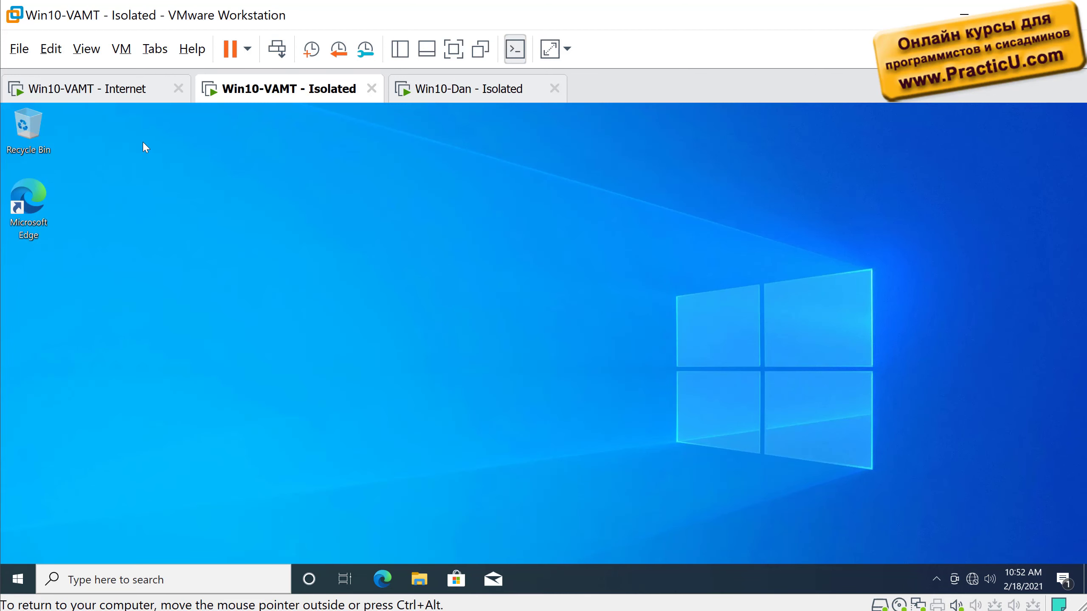
- Switch to the Win10-VAMT - Internet VM and search the web for "adk" in the open browser tab
{"action": "left_click", "coordinate": [107, 98]}
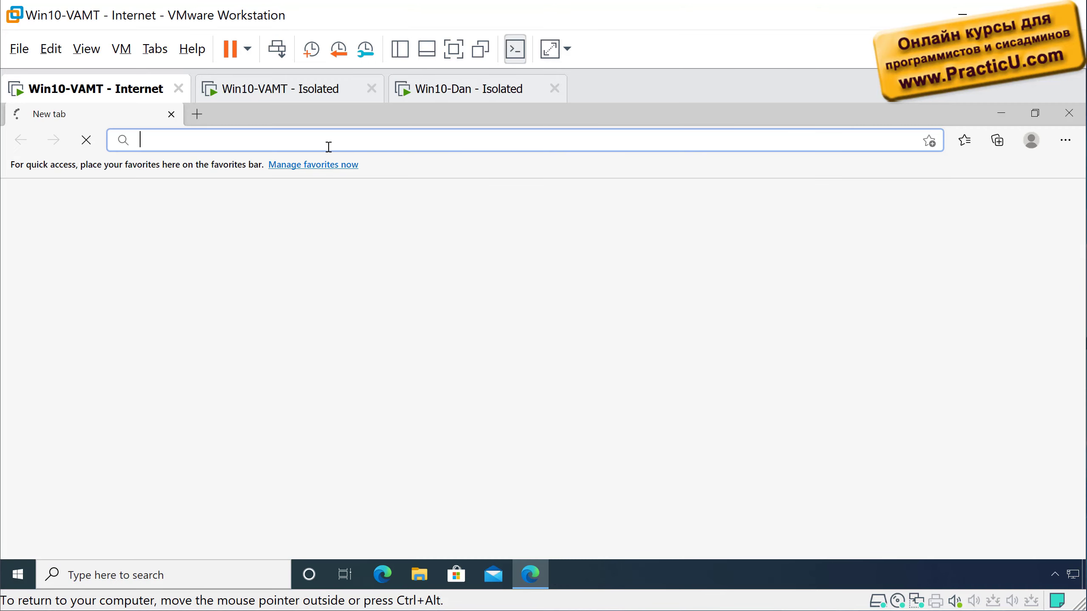
{"action": "type", "text": "adk"}
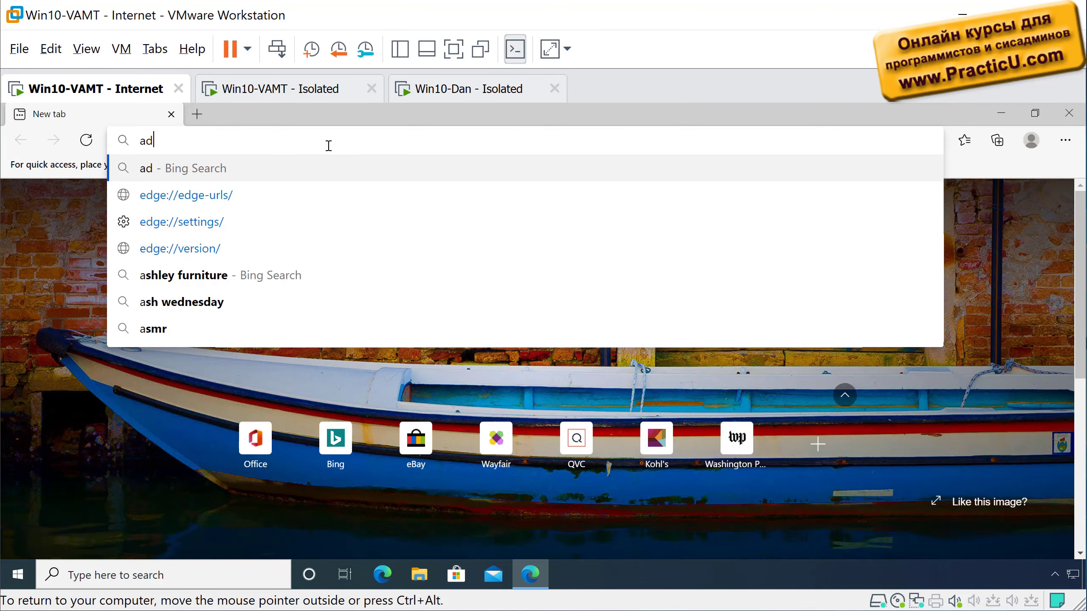
{"action": "key", "text": "Return"}
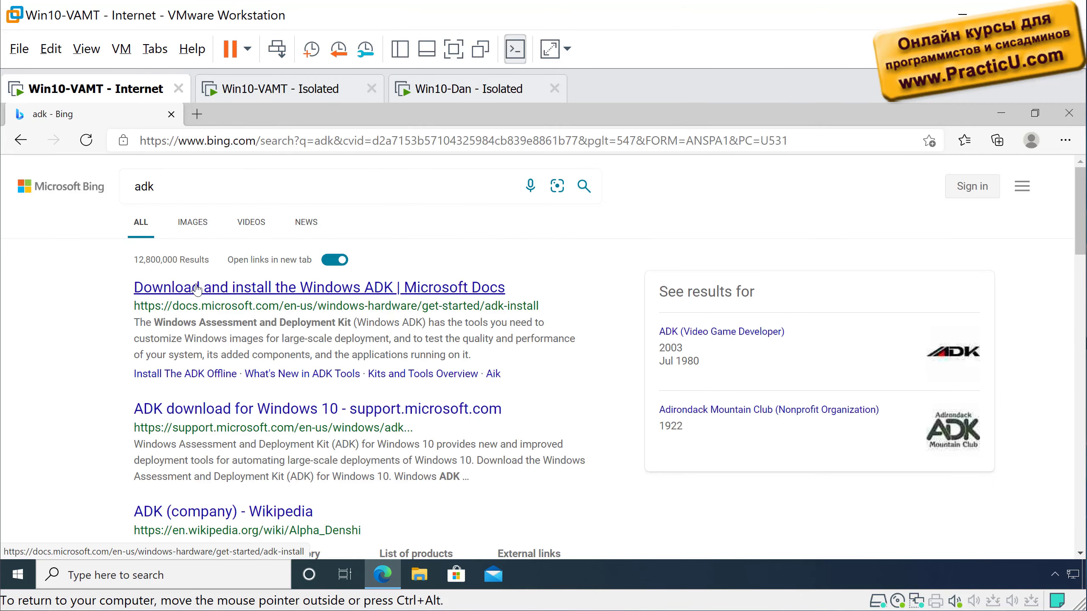
- Open the Microsoft Docs result "Download and install the Windows ADK" and review the kit's description, highlighting its full name, "Performance", "WinPE" and "images"
{"action": "left_click", "coordinate": [320, 287]}
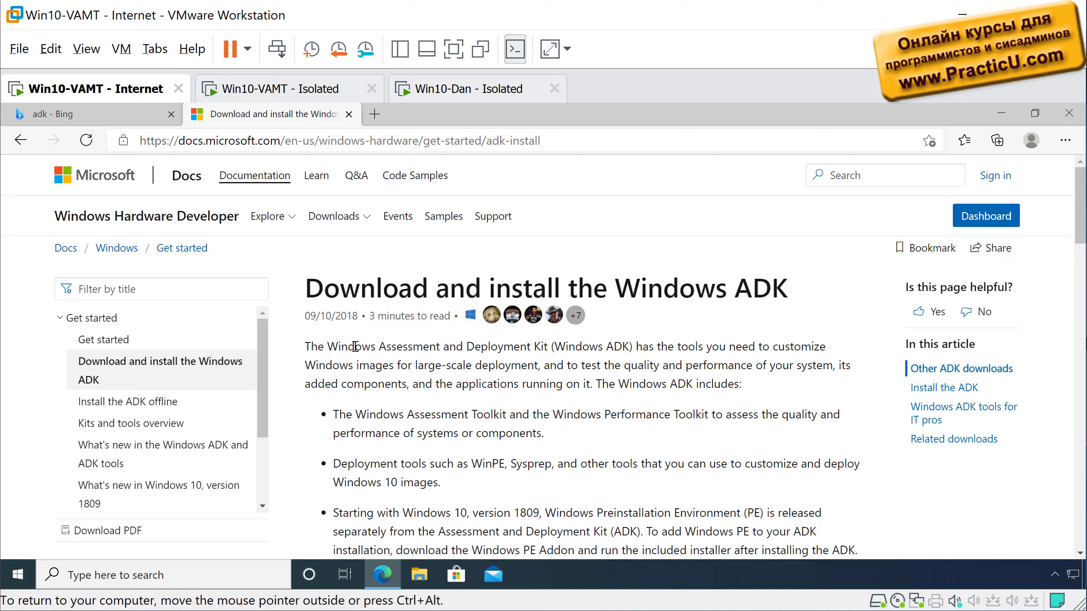
{"action": "left_click_drag", "start_coordinate": [340, 350], "coordinate": [632, 342]}
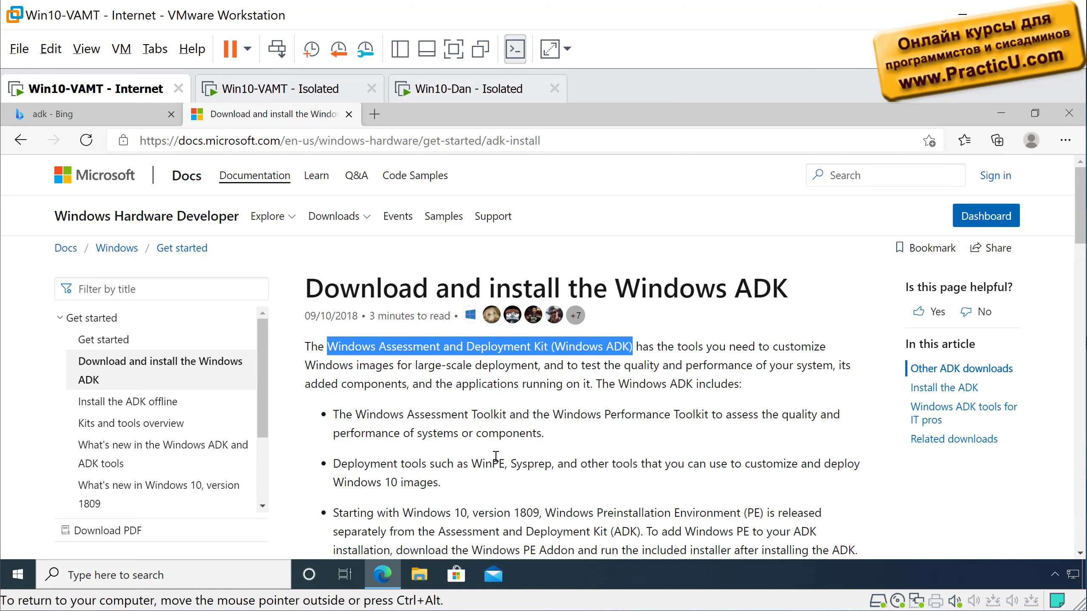
{"action": "double_click", "coordinate": [619, 414]}
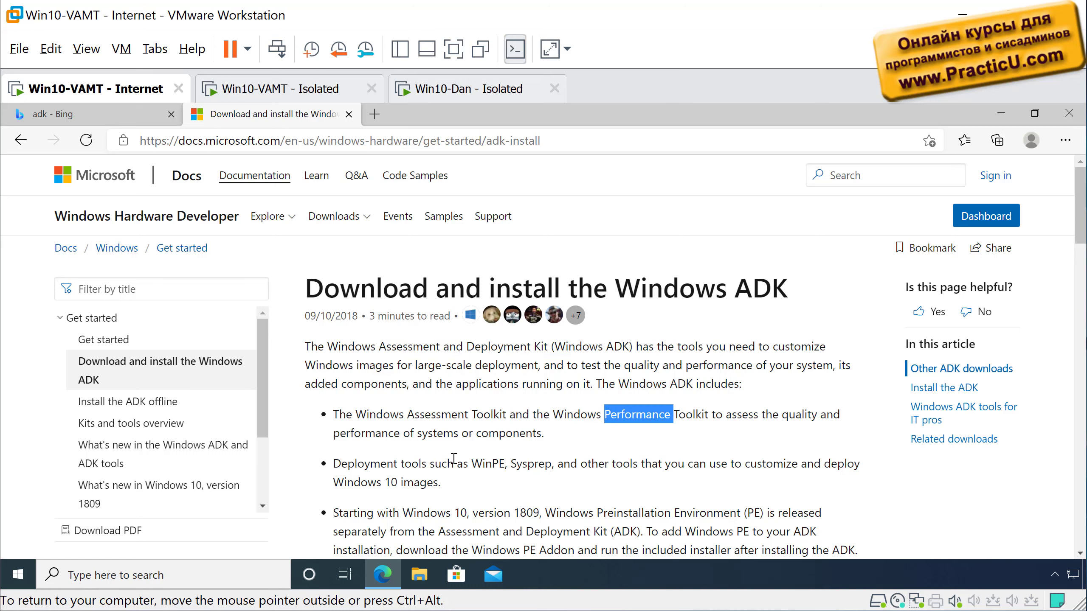
{"action": "double_click", "coordinate": [479, 465]}
{"action": "scroll", "coordinate": [644, 466], "scroll_direction": "down", "scroll_amount": 3}
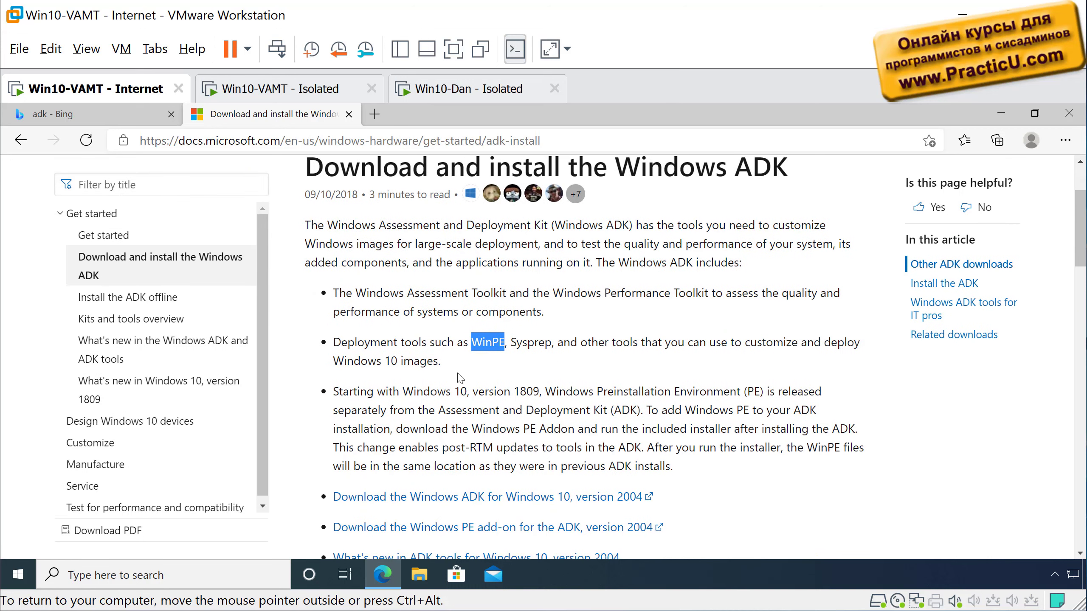
{"action": "double_click", "coordinate": [413, 364]}
{"action": "scroll", "coordinate": [482, 403], "scroll_direction": "down", "scroll_amount": 1}
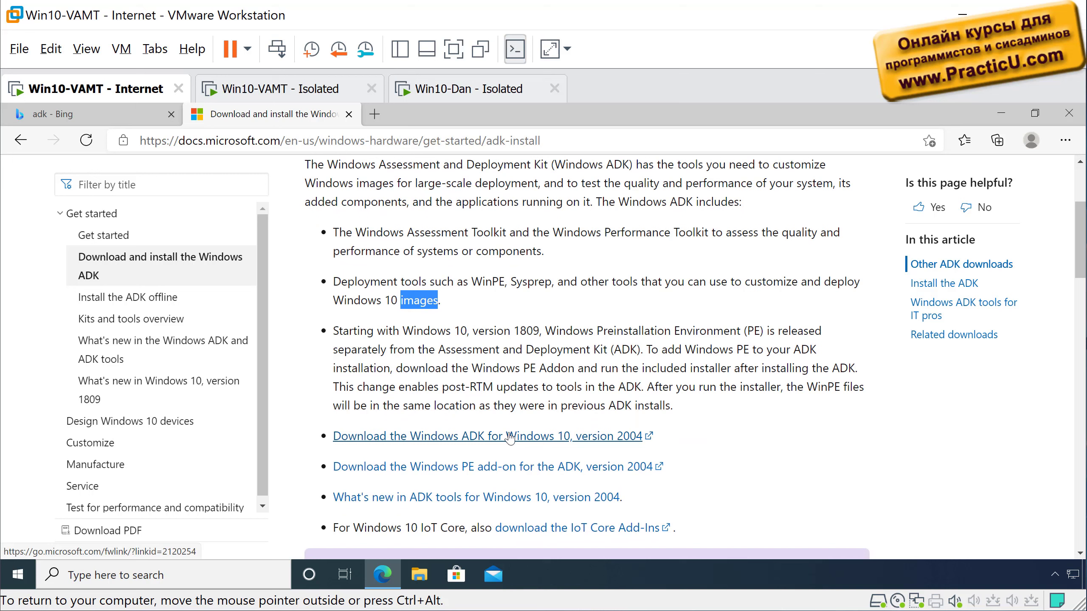
- Download the Windows ADK for Windows 10, version 2004, and look over the page's other ADK downloads
{"action": "left_click", "coordinate": [481, 443]}
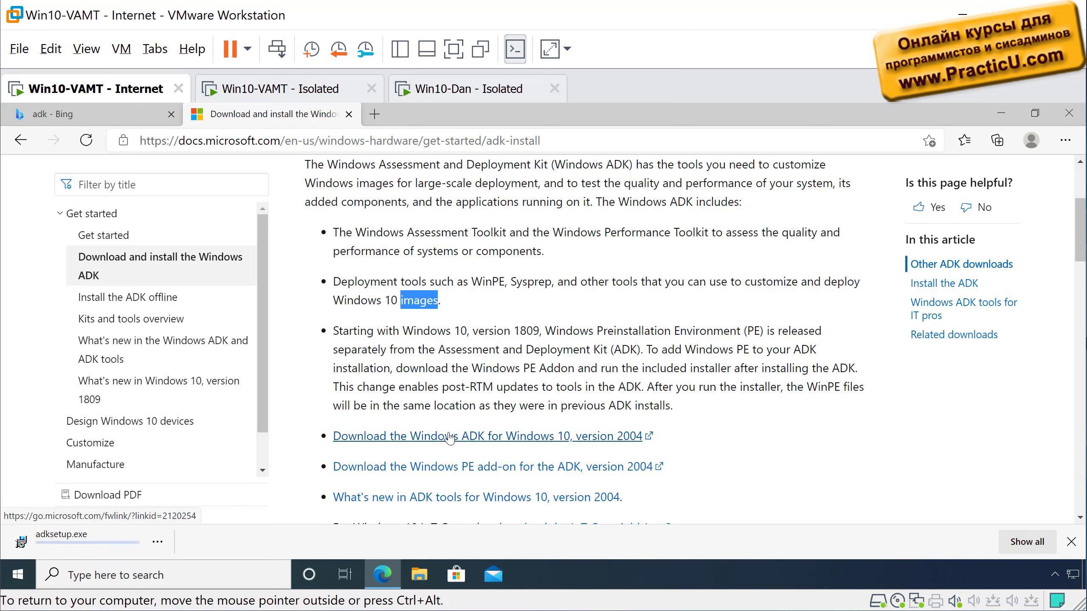
{"action": "scroll", "coordinate": [449, 438], "scroll_direction": "down", "scroll_amount": 5}
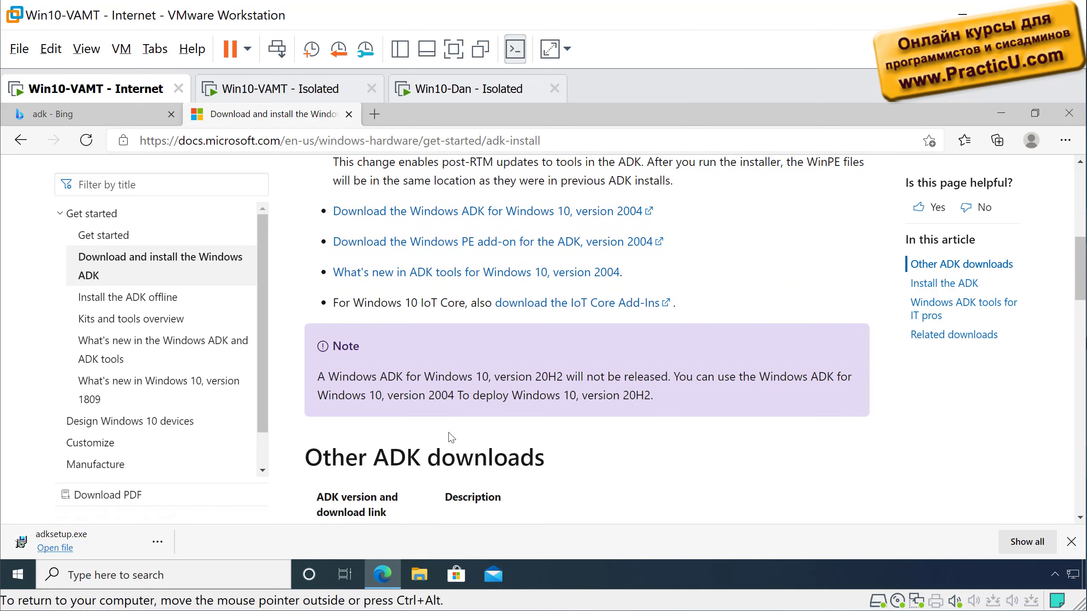
{"action": "scroll", "coordinate": [451, 437], "scroll_direction": "down", "scroll_amount": 6}
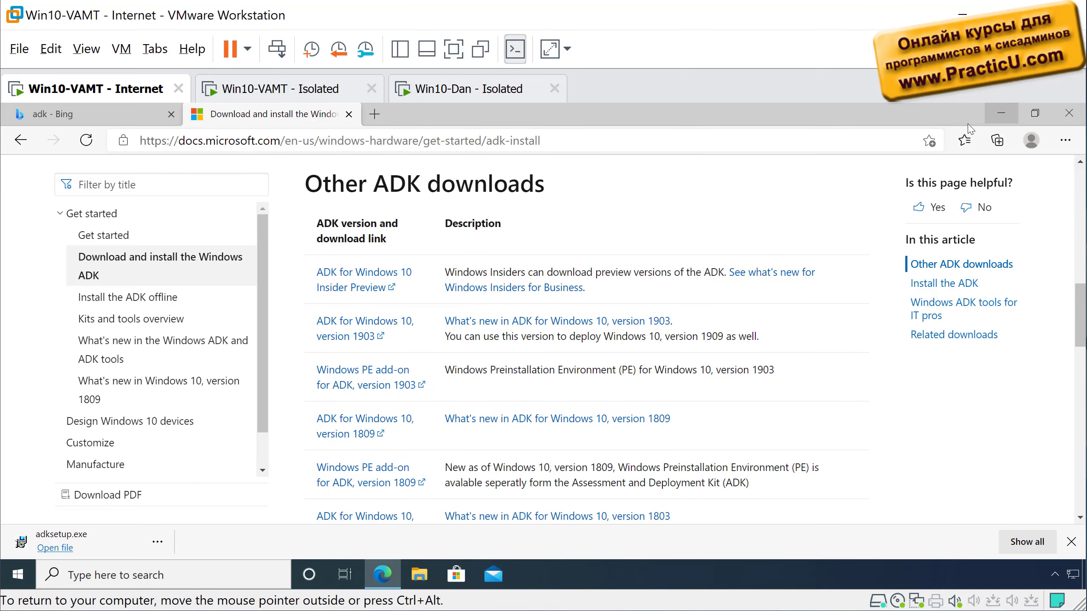
- Launch the downloaded adksetup.exe, minimize the browser and highlight the installer's install path
{"action": "left_click", "coordinate": [55, 548]}
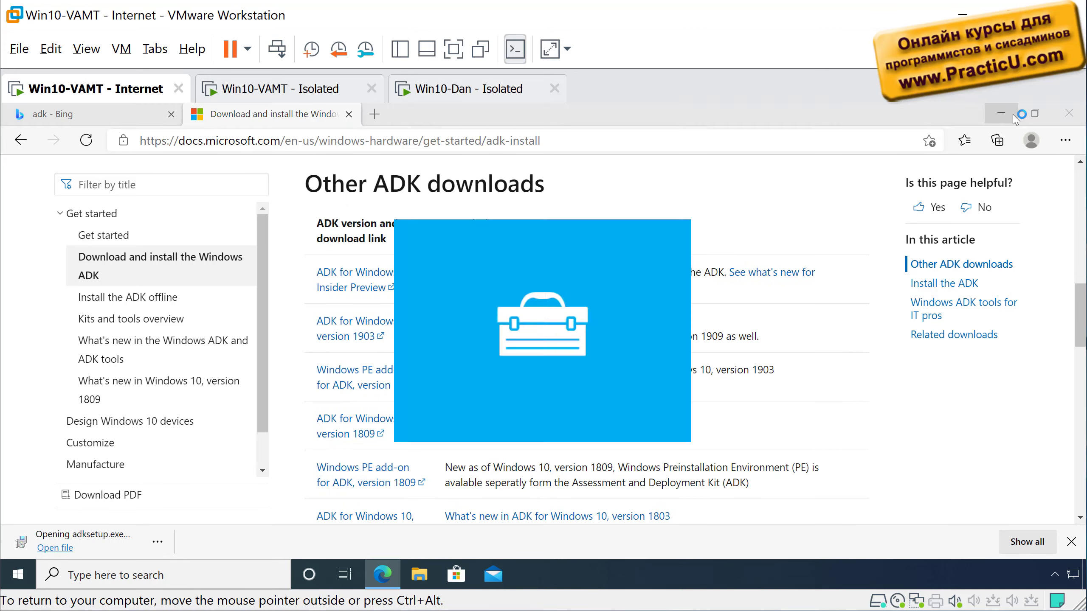
{"action": "left_click", "coordinate": [1013, 116]}
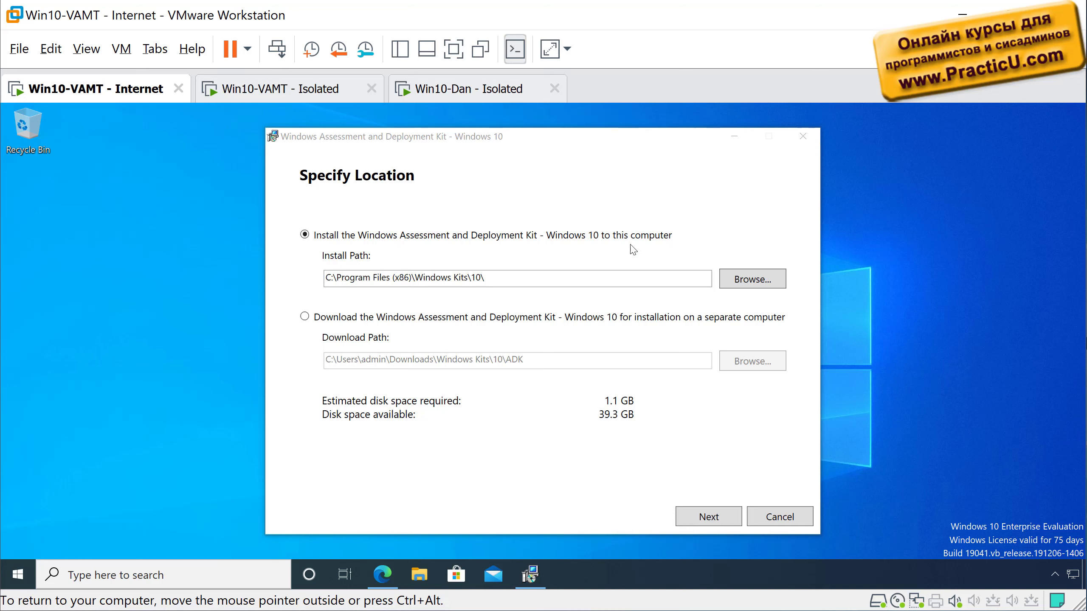
{"action": "left_click_drag", "start_coordinate": [521, 278], "coordinate": [217, 286]}
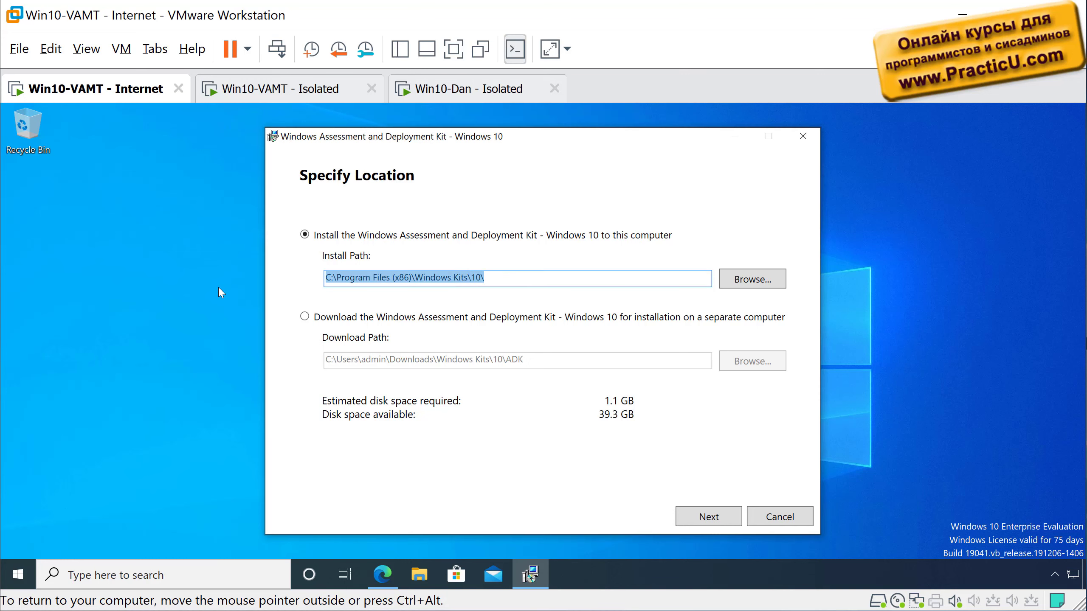